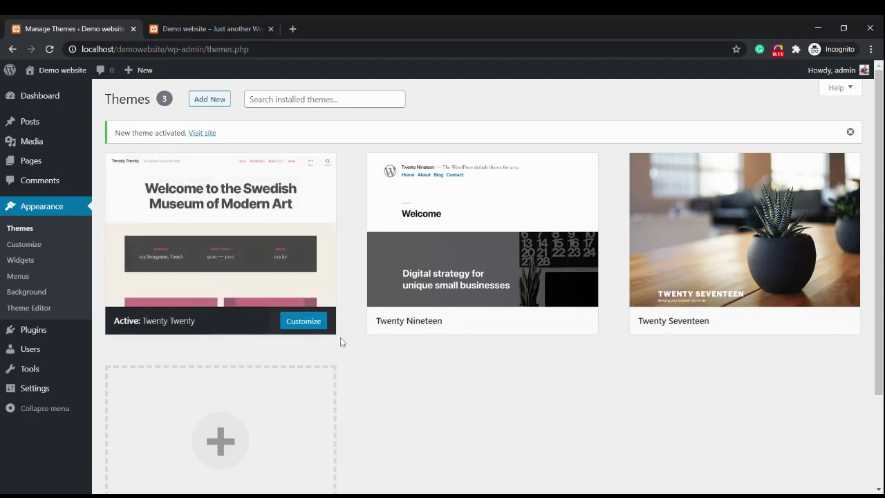
# Activate the Twenty Seventeen theme and reload the demo site's front page to look over its design
pyautogui.click(773, 322)
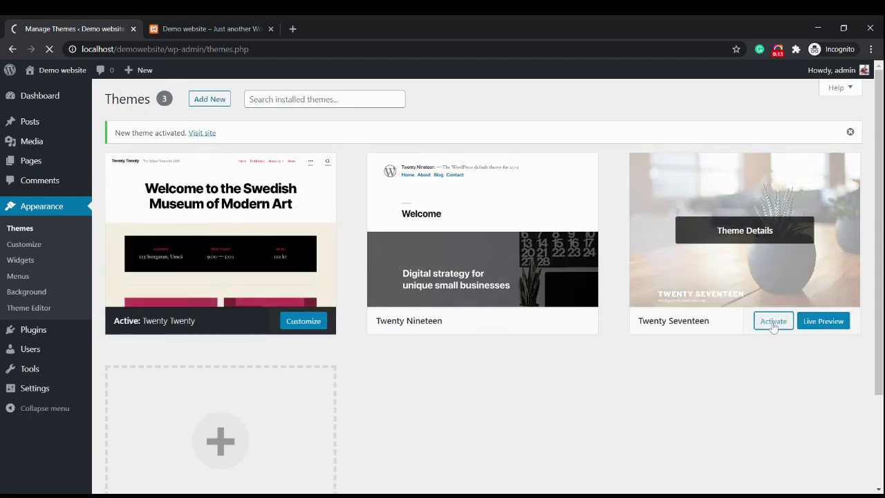
pyautogui.click(224, 31)
pyautogui.click(207, 50)
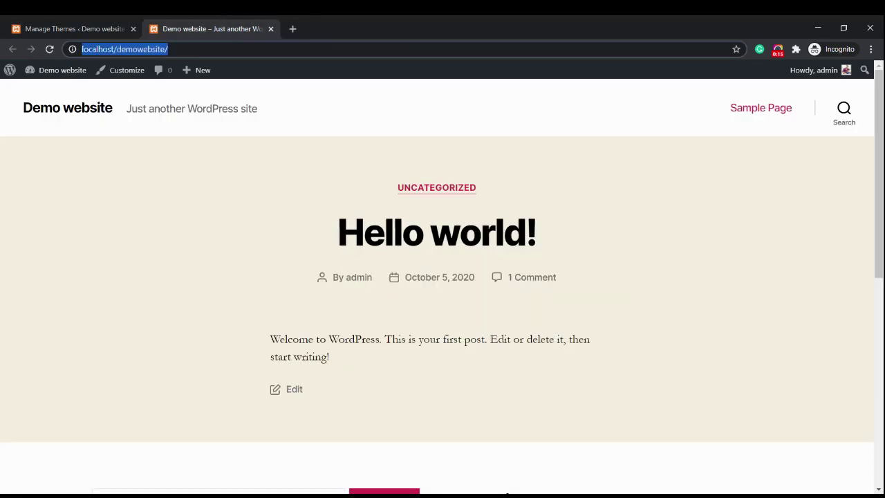
pyautogui.press('Return')
pyautogui.scroll(-4, 364, 279)
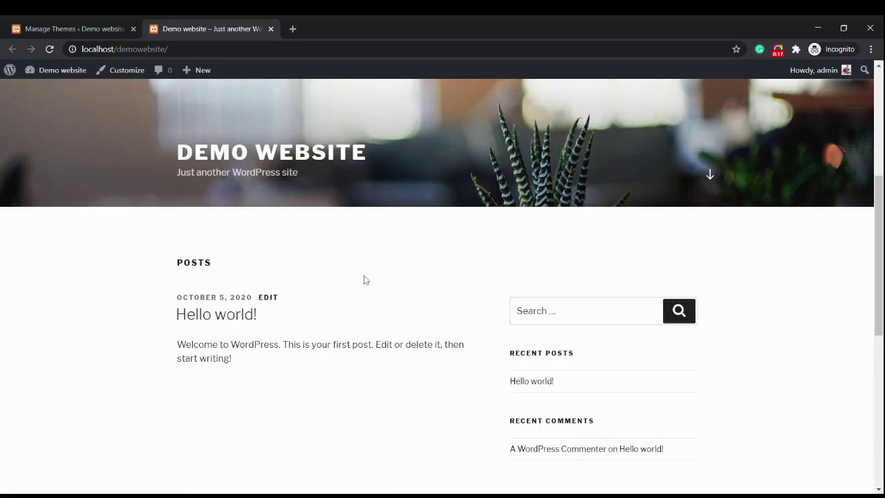
pyautogui.scroll(4, 364, 279)
pyautogui.scroll(-2, 346, 312)
pyautogui.moveTo(343, 329); pyautogui.dragTo(154, 323)
# Return to the theme management page and search the themes available for installation for "astra"
pyautogui.click(99, 24)
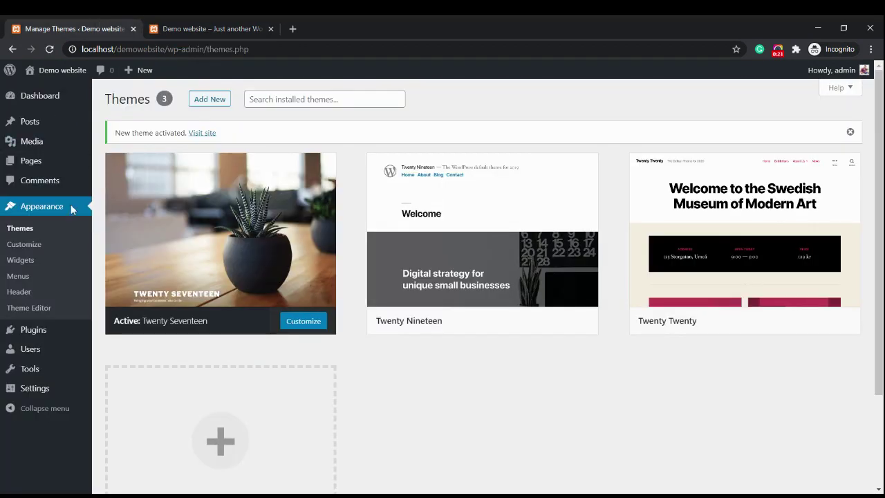
pyautogui.click(202, 100)
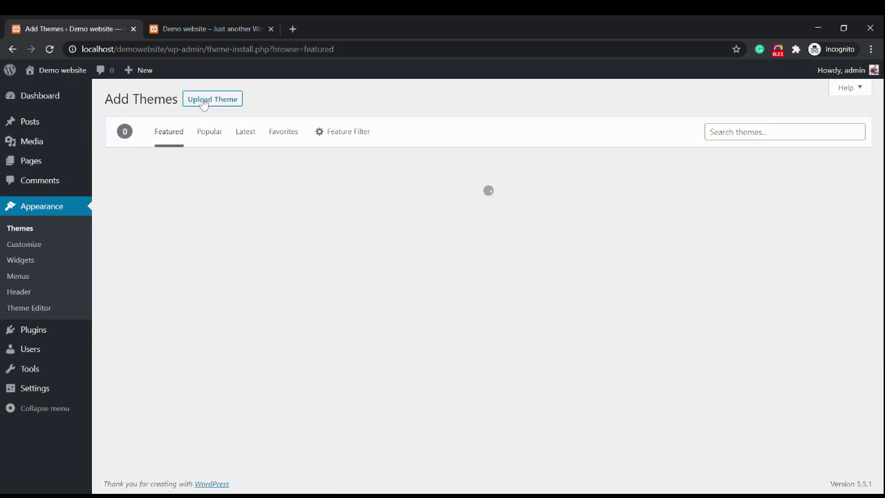
pyautogui.click(712, 132)
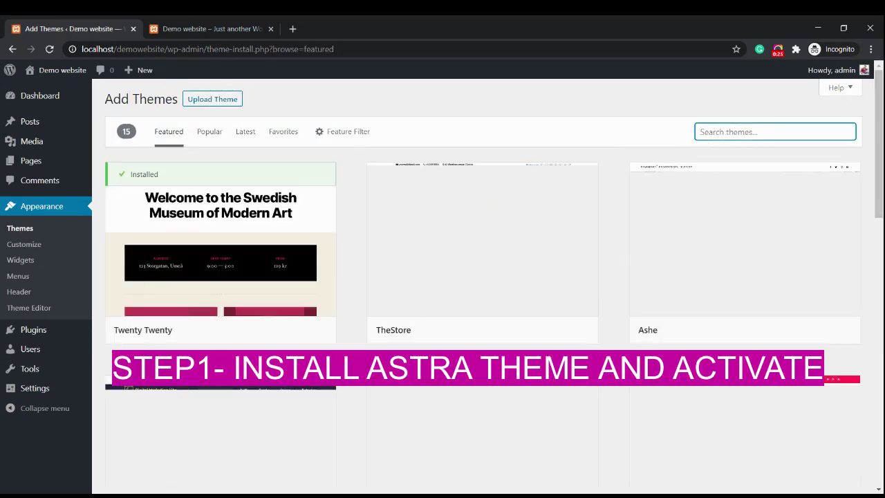
pyautogui.write('astra')
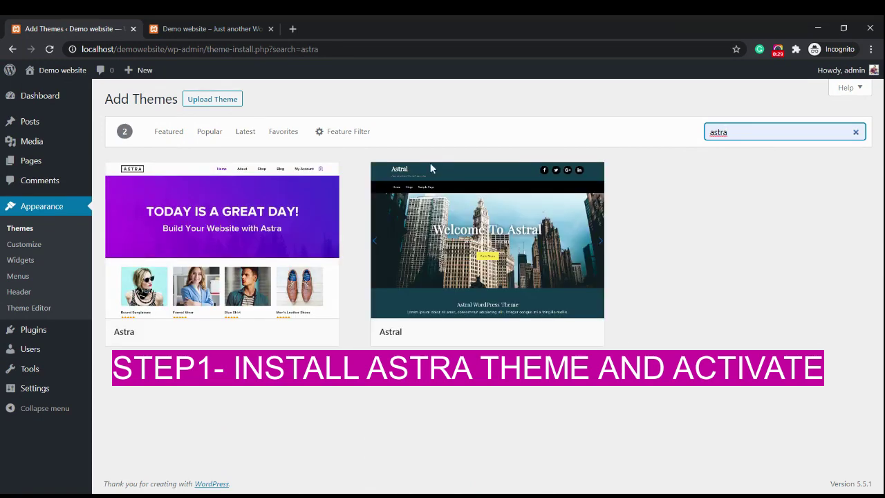
# Preview the Astra theme's details and sample page, then close the preview
pyautogui.click(238, 275)
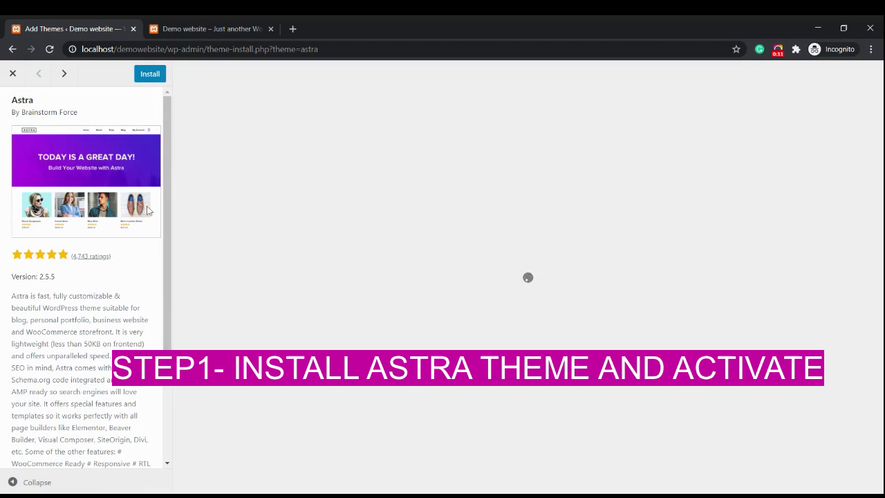
pyautogui.scroll(-3, 393, 247)
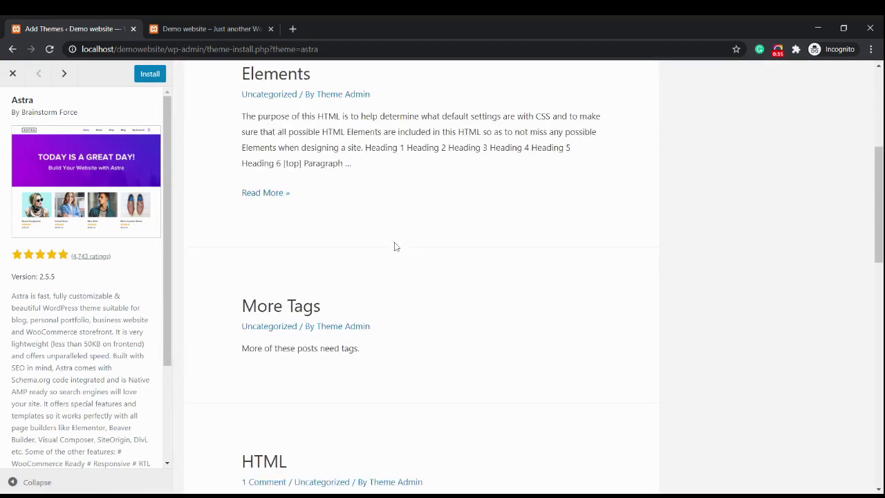
pyautogui.scroll(3, 394, 247)
pyautogui.click(13, 72)
# Install and activate the Astra theme, and reload the demo site's front page to check it
pyautogui.moveTo(194, 240)
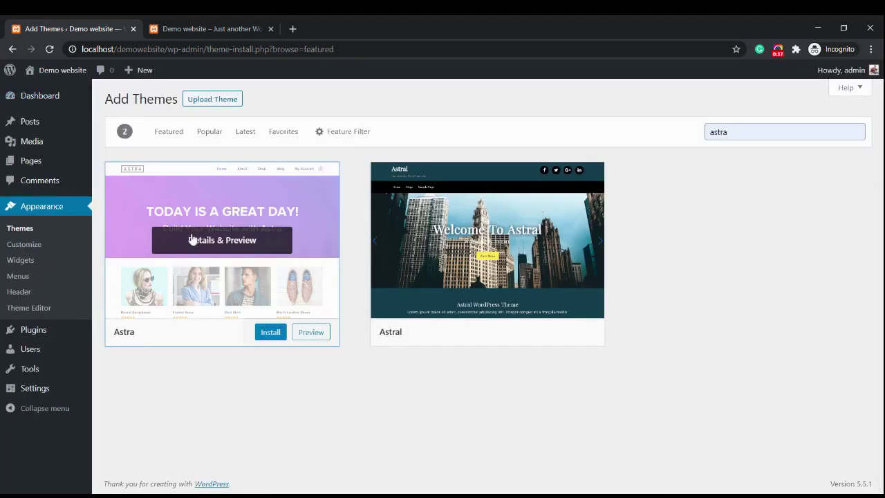
pyautogui.click(271, 331)
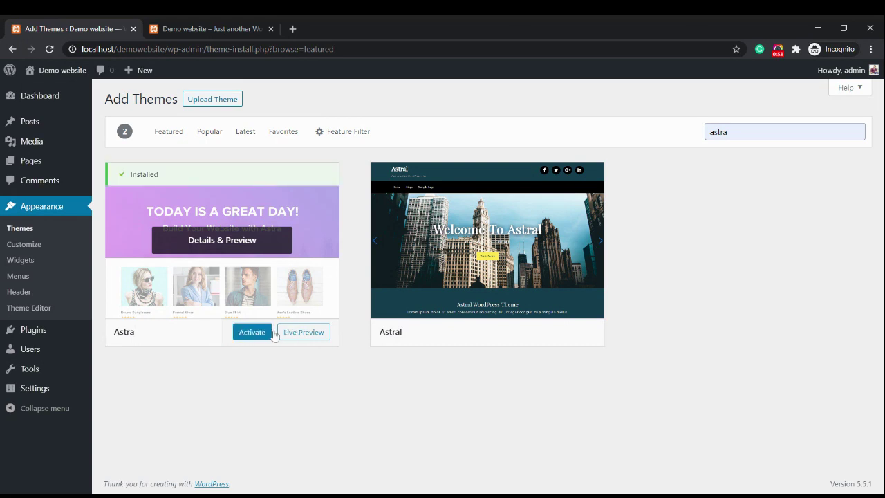
pyautogui.click(262, 334)
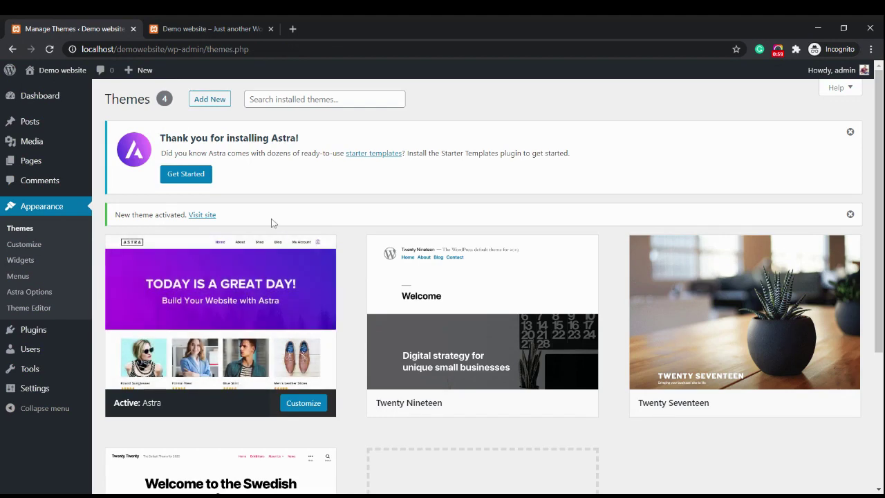
pyautogui.click(221, 28)
pyautogui.press('Return')
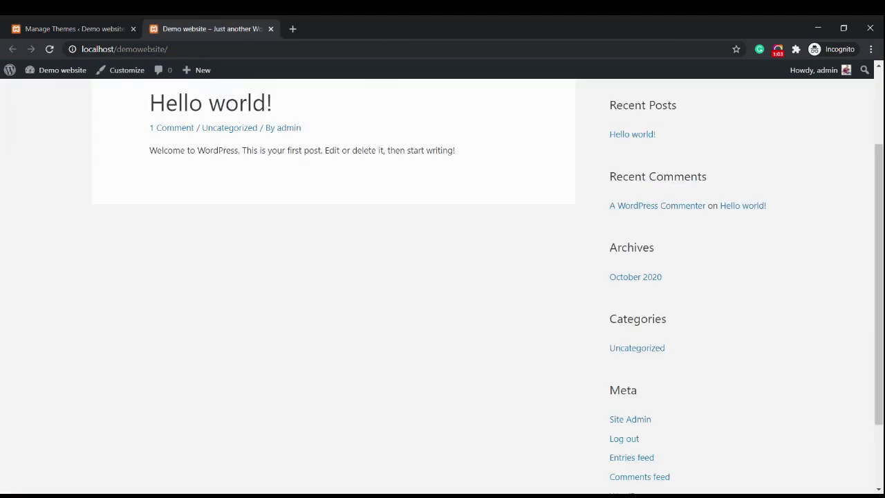
# Go back to the site admin and search the plugins available for installation for "astra starter sites"
pyautogui.click(87, 25)
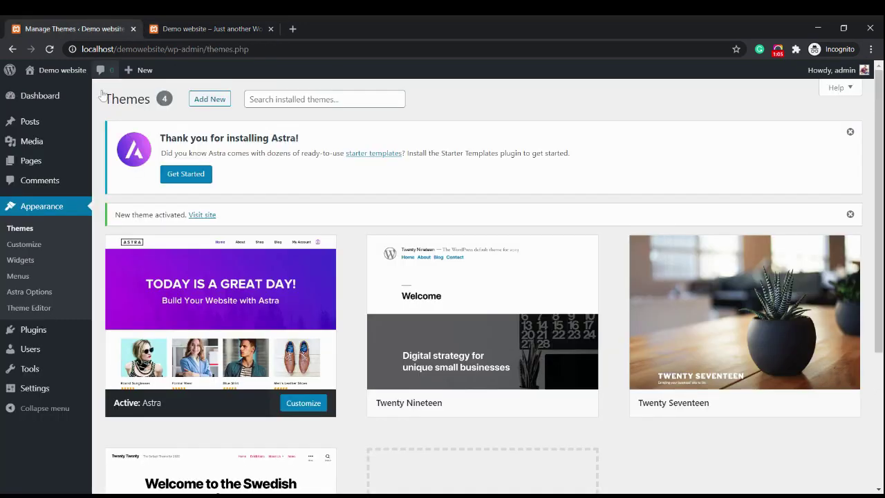
pyautogui.moveTo(60, 335)
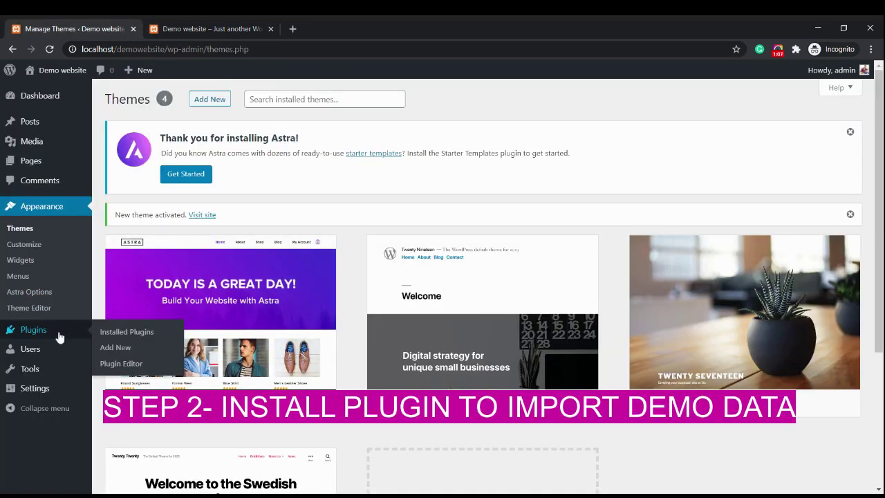
pyautogui.click(122, 352)
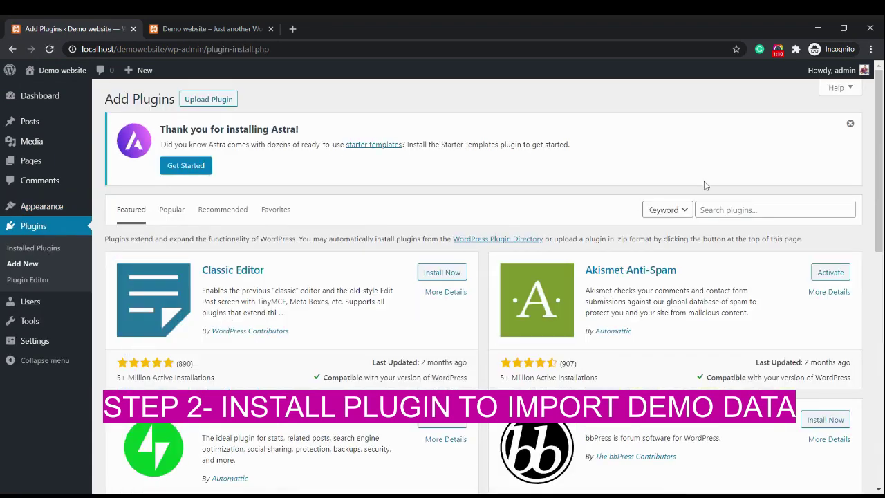
pyautogui.click(736, 207)
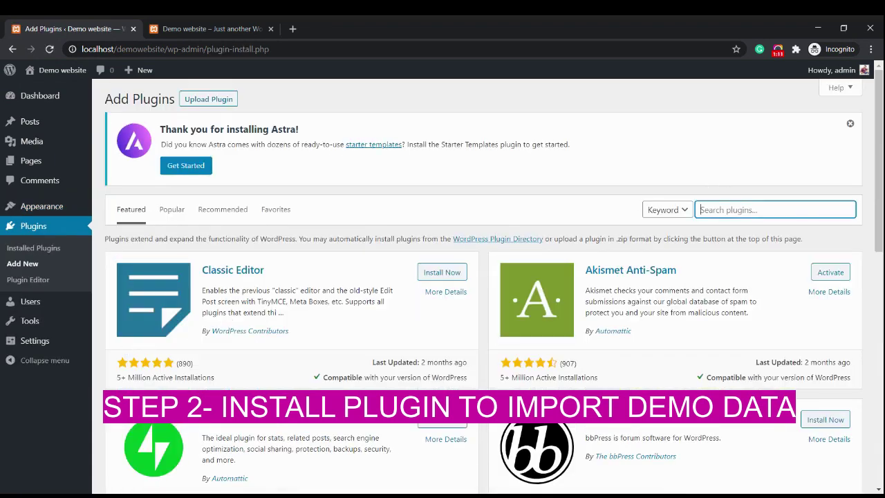
pyautogui.write('as')
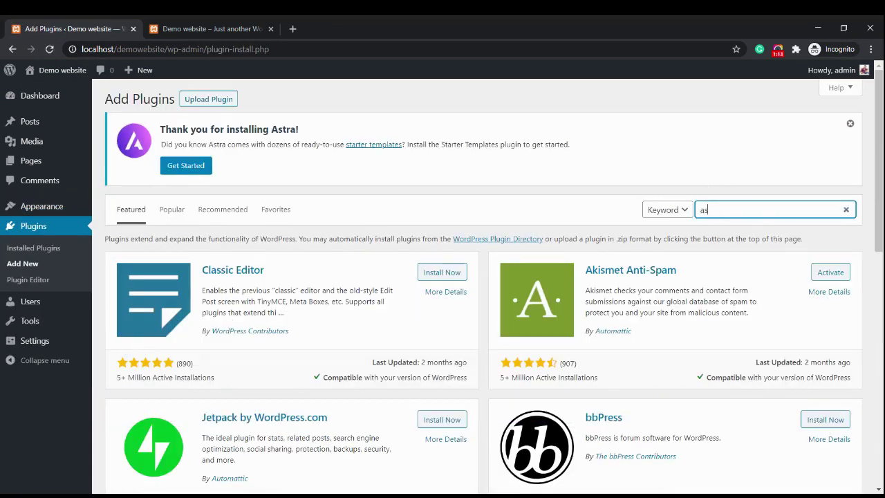
pyautogui.write('tra')
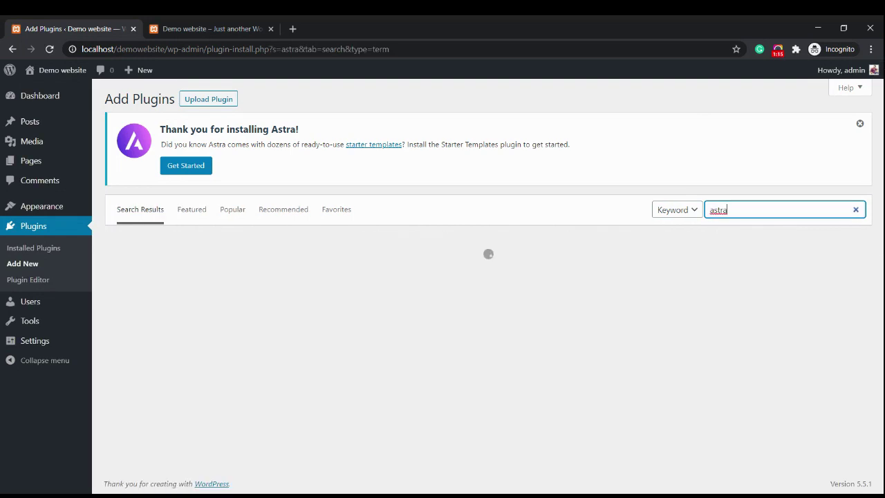
pyautogui.press('BackSpace')
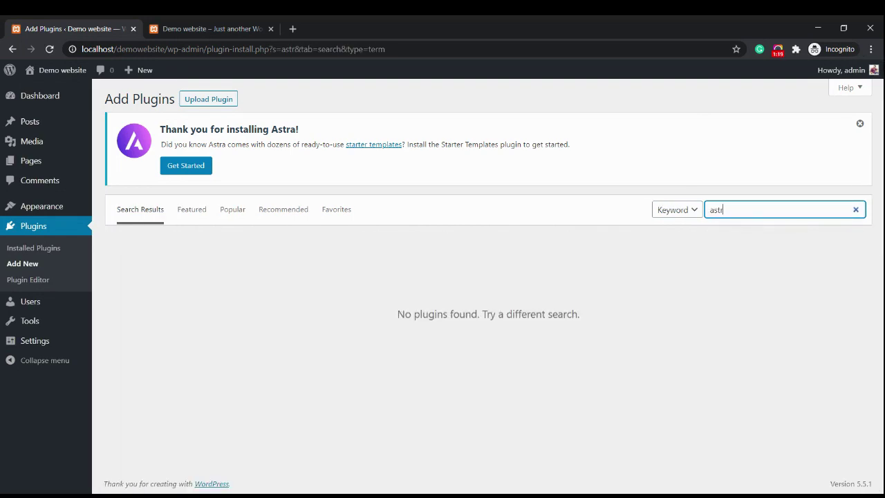
pyautogui.press('Down')
pyautogui.press('Return')
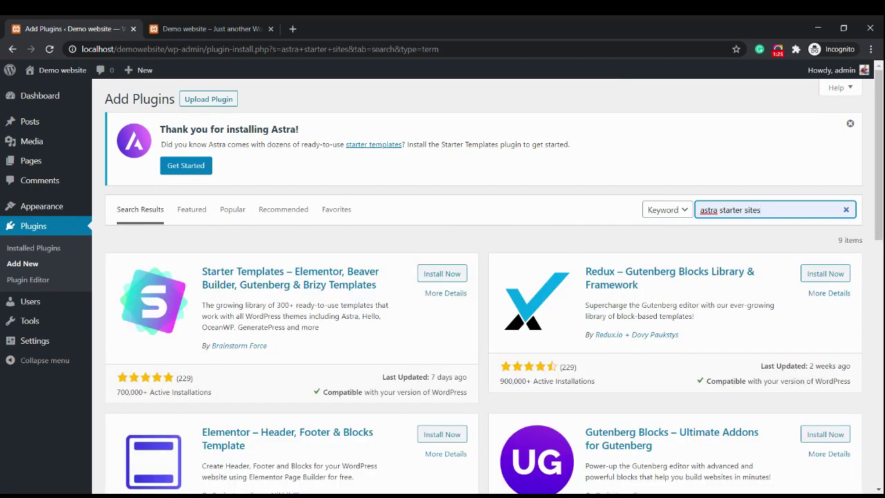
# Review the screenshots of the Starter Templates plugin by Brainstorm Force, and install and activate the plugin
pyautogui.click(441, 295)
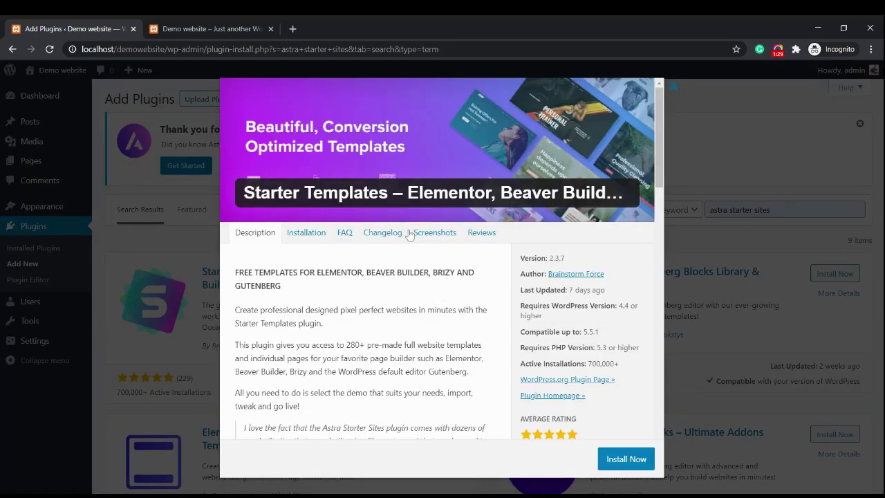
pyautogui.click(422, 236)
pyautogui.scroll(-4, 405, 318)
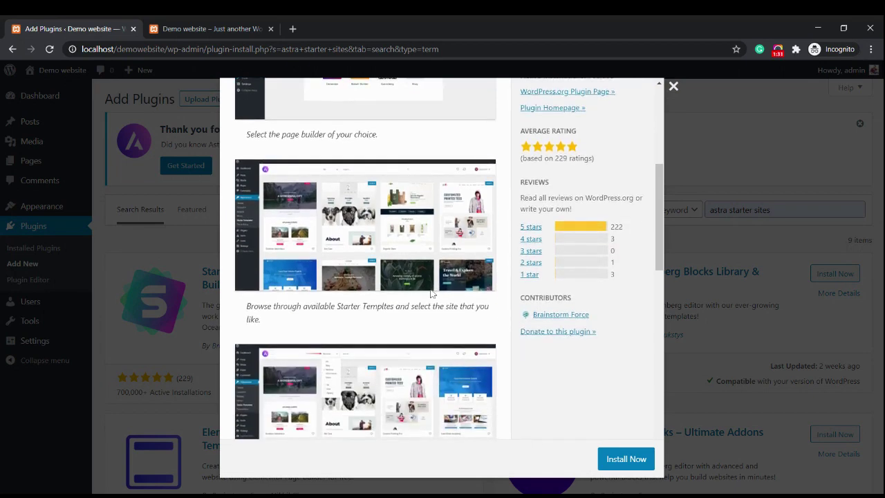
pyautogui.click(618, 462)
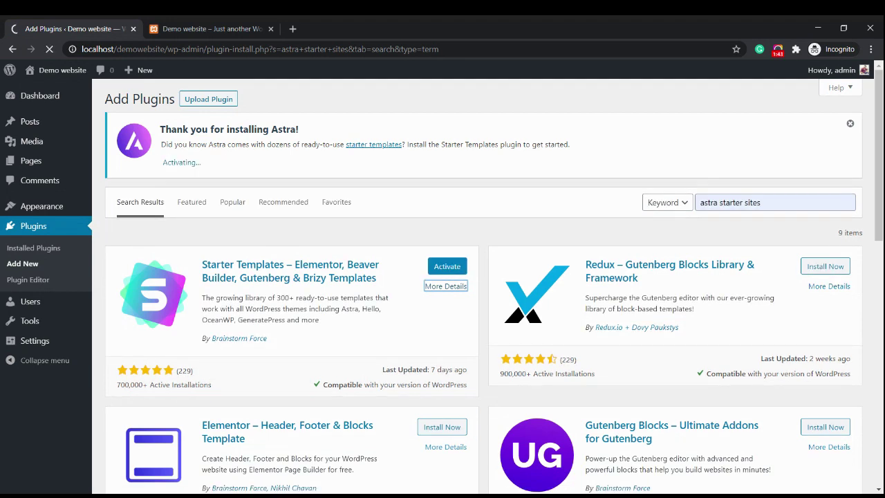
pyautogui.click(448, 268)
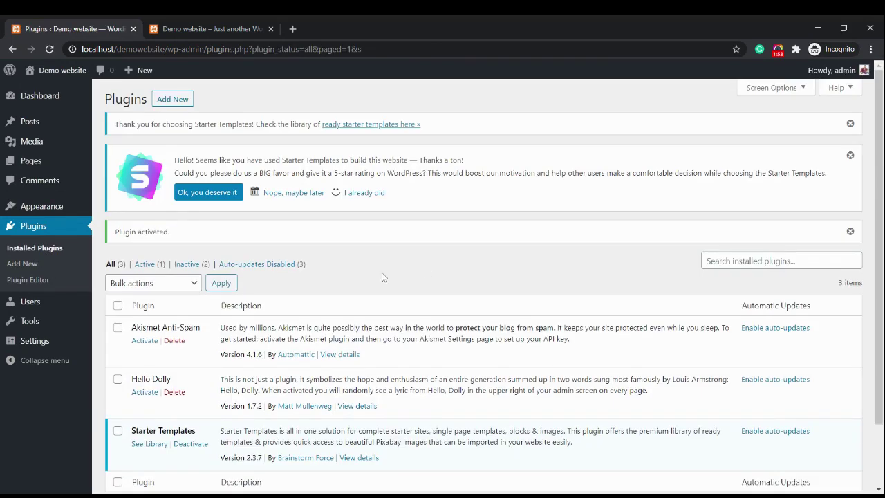
# Open the Starter Templates library from the installed plugins list and choose Elementor as the page builder
pyautogui.scroll(-2, 309, 288)
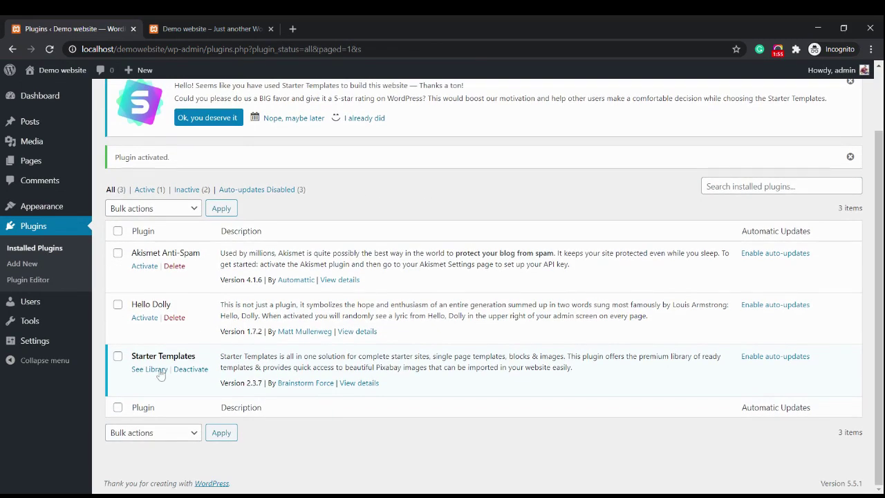
pyautogui.click(152, 370)
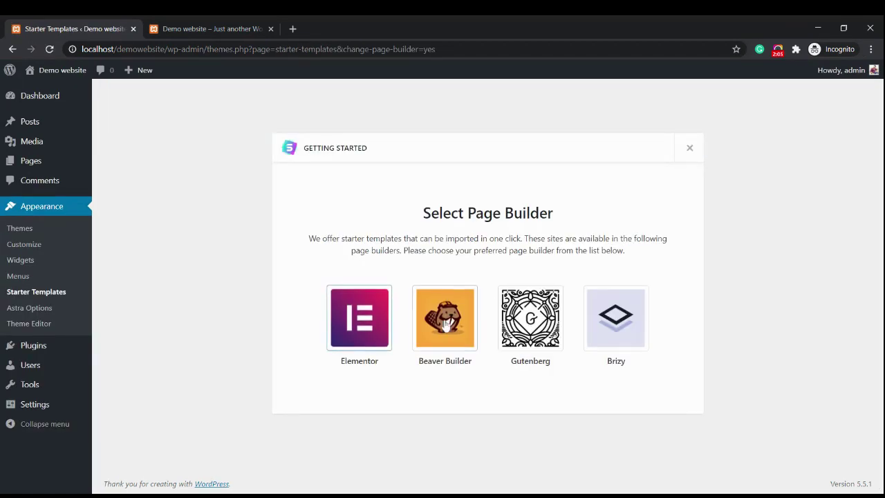
pyautogui.click(361, 335)
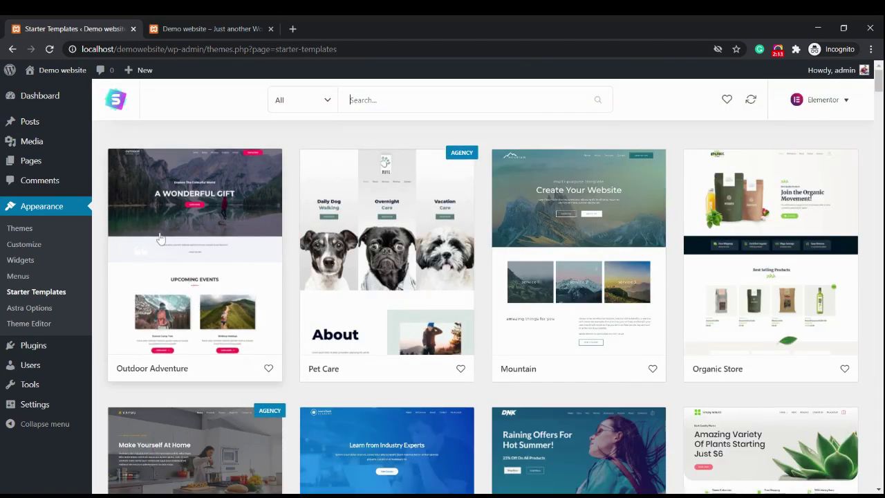
# Browse the Elementor starter templates and open the Outdoor Adventure template to preview its Home page
pyautogui.scroll(-3, 317, 311)
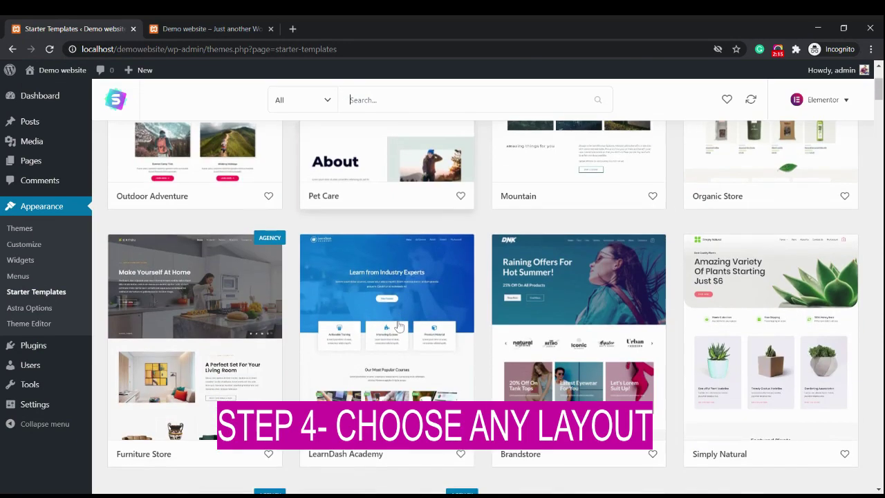
pyautogui.scroll(-6, 403, 332)
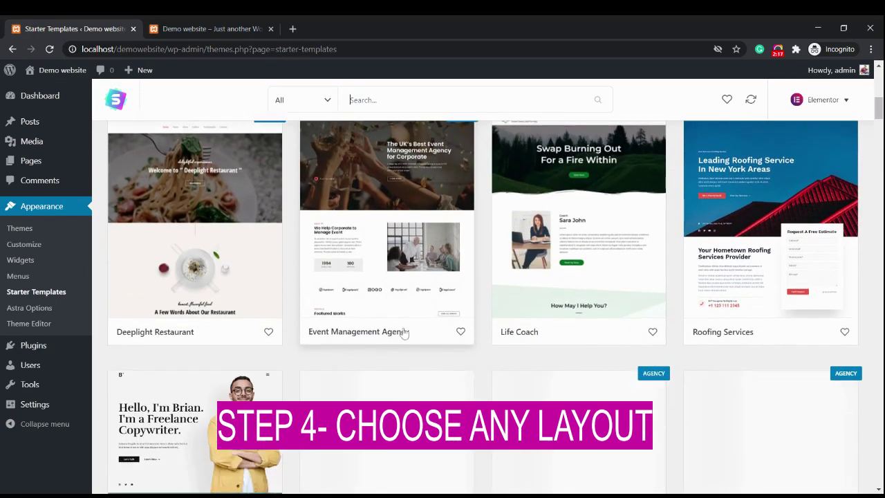
pyautogui.scroll(-6, 404, 333)
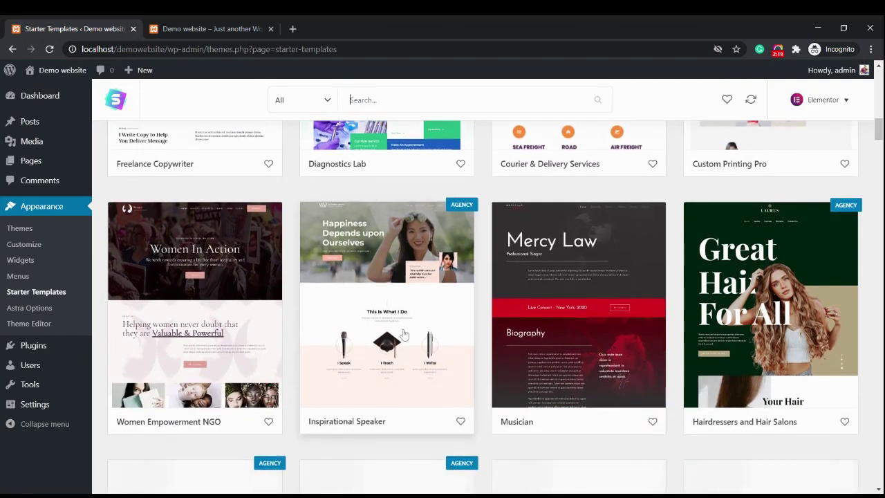
pyautogui.scroll(10, 354, 331)
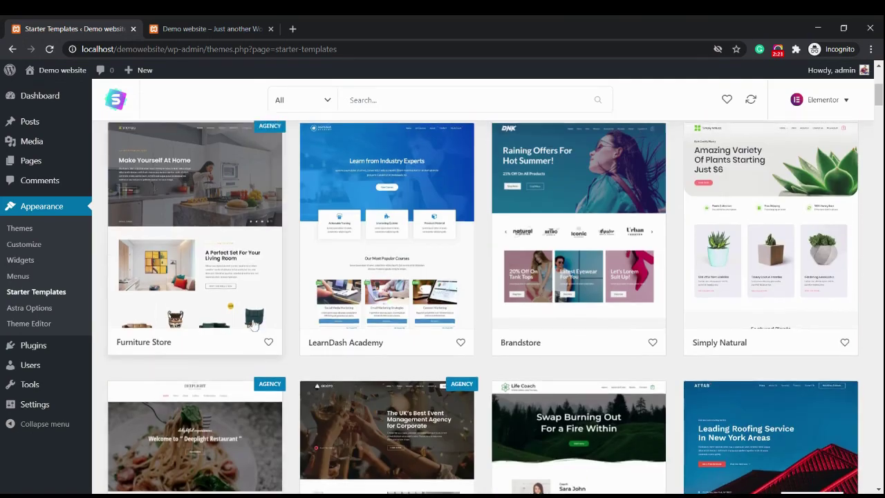
pyautogui.scroll(3, 226, 307)
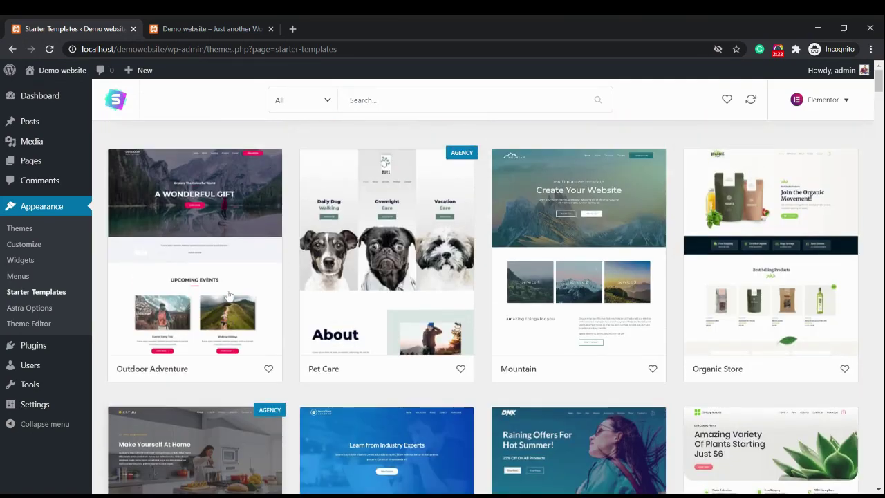
pyautogui.click(242, 259)
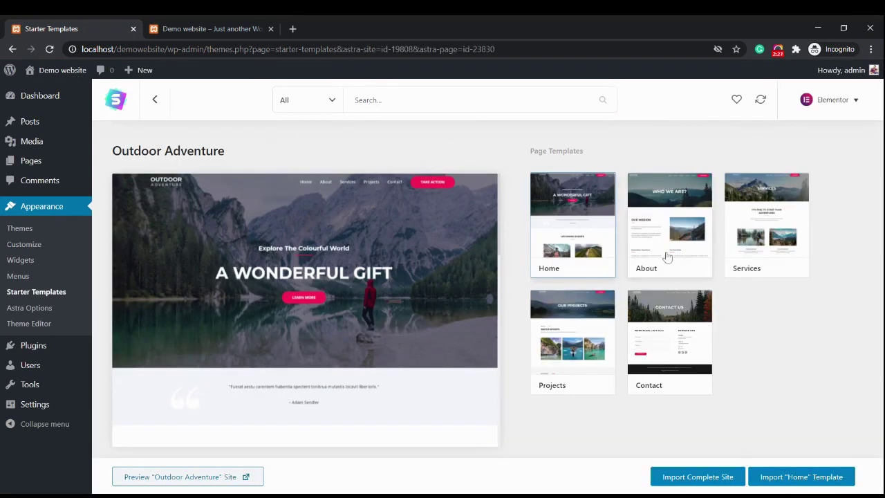
pyautogui.scroll(-2, 377, 357)
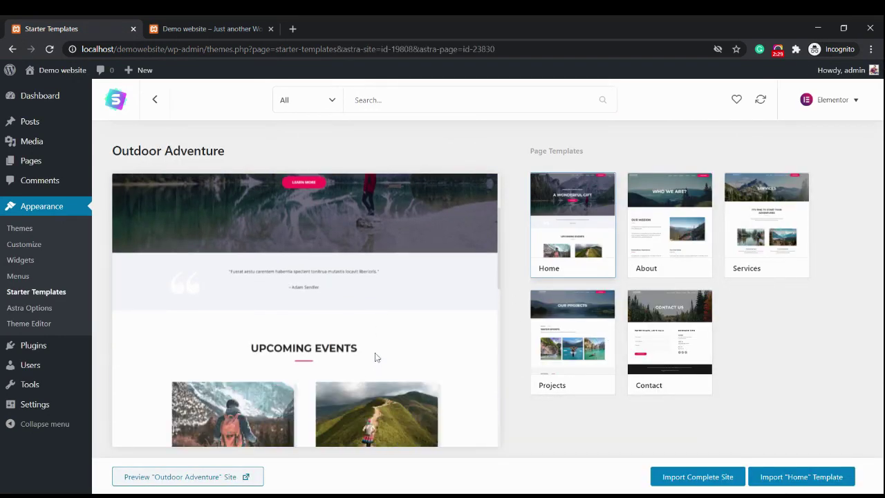
# Look through the Outdoor Adventure Home page preview and compare it with the current demo website homepage
pyautogui.scroll(-8, 375, 353)
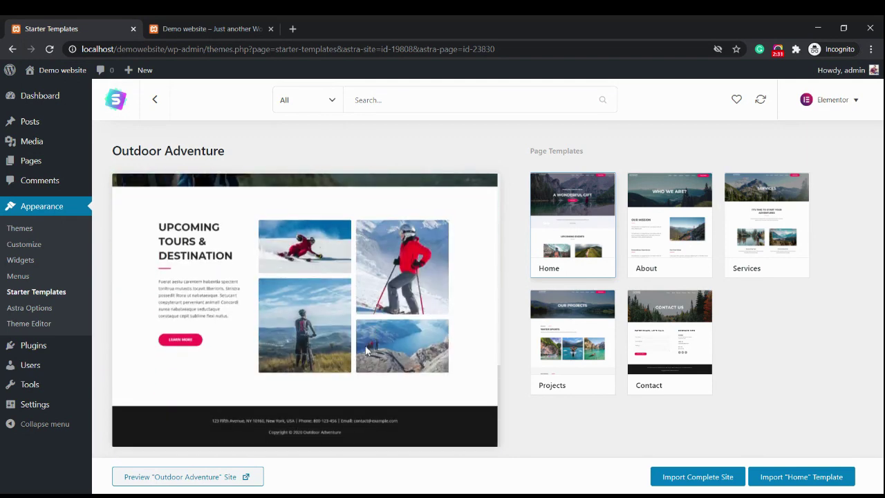
pyautogui.click(235, 27)
pyautogui.scroll(3, 304, 229)
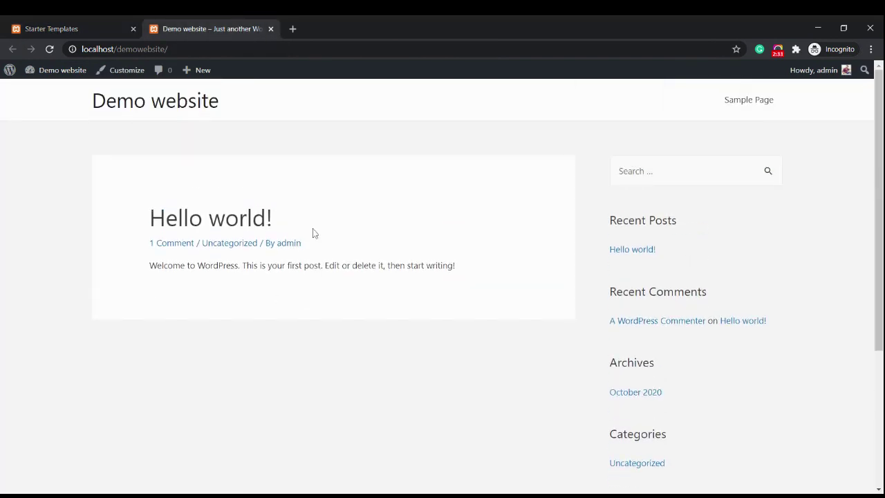
pyautogui.scroll(-5, 313, 233)
pyautogui.hotkey('ctrl', 'shift', 'Tab')
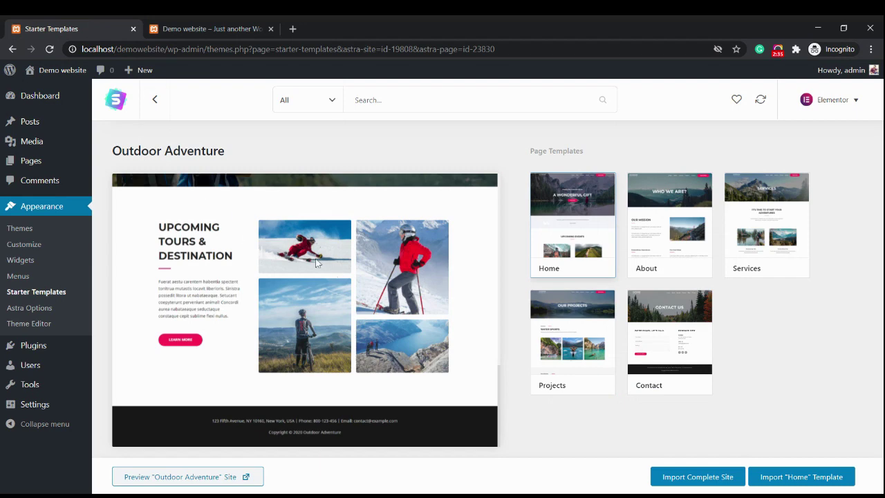
pyautogui.scroll(8, 315, 269)
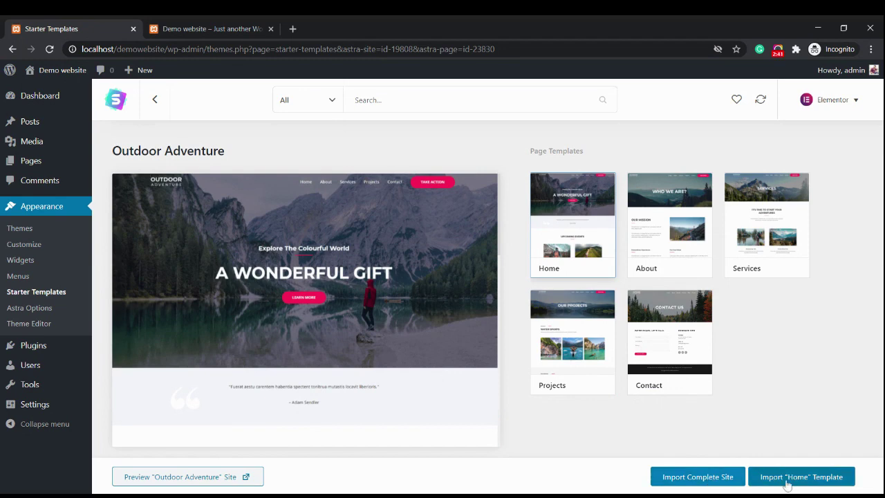
# Import the complete Outdoor Adventure site with customizer settings, widgets, required plugins and content, and read the import message
pyautogui.click(712, 485)
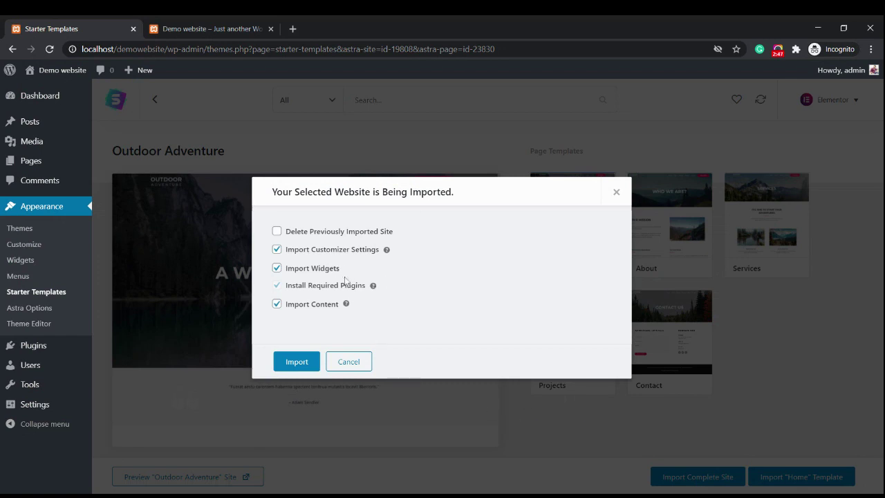
pyautogui.click(296, 362)
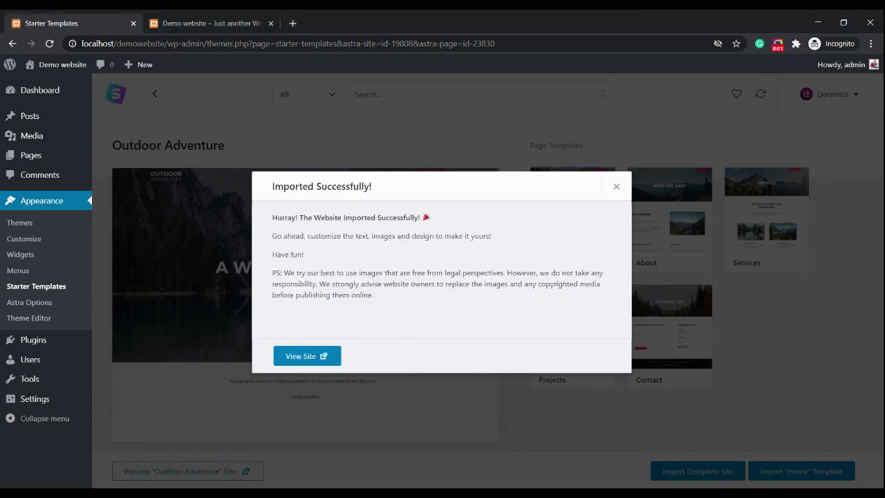
pyautogui.moveTo(272, 218); pyautogui.dragTo(429, 220)
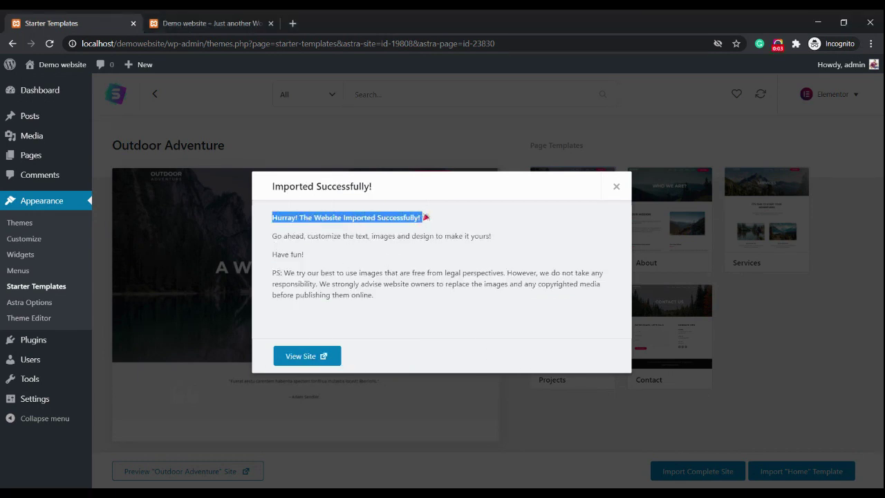
pyautogui.moveTo(271, 236); pyautogui.dragTo(506, 240)
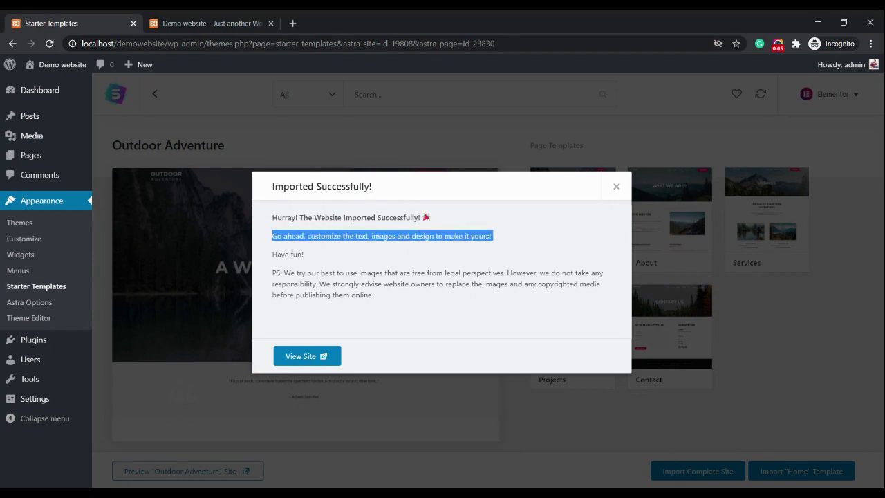
pyautogui.moveTo(272, 254); pyautogui.dragTo(365, 295)
# Open the imported website from the import dialog and look through its home page sections
pyautogui.click(309, 357)
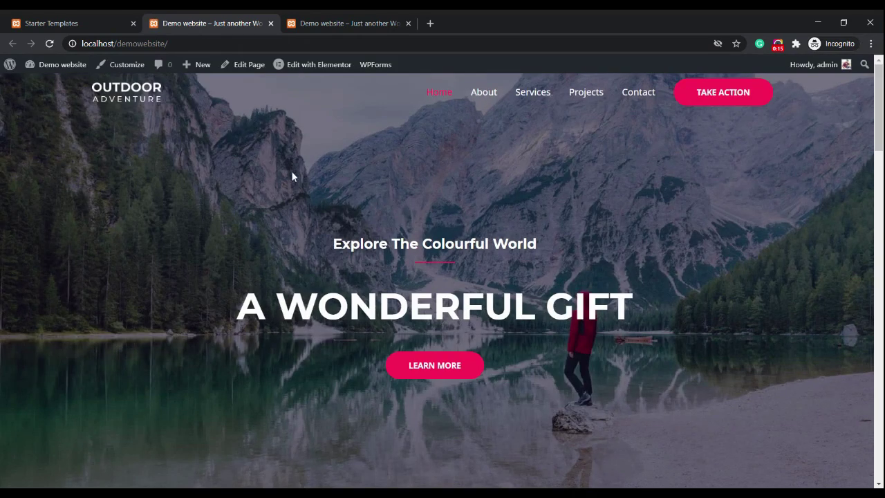
pyautogui.scroll(-8, 391, 225)
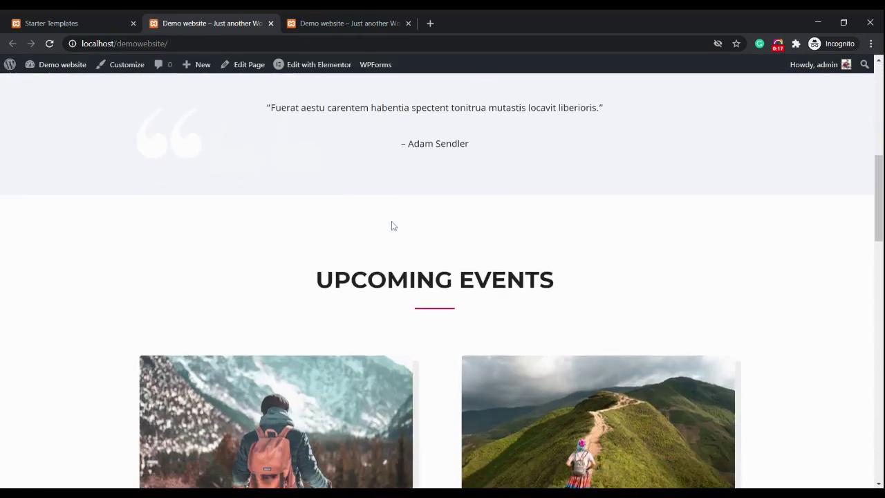
pyautogui.scroll(-10, 392, 226)
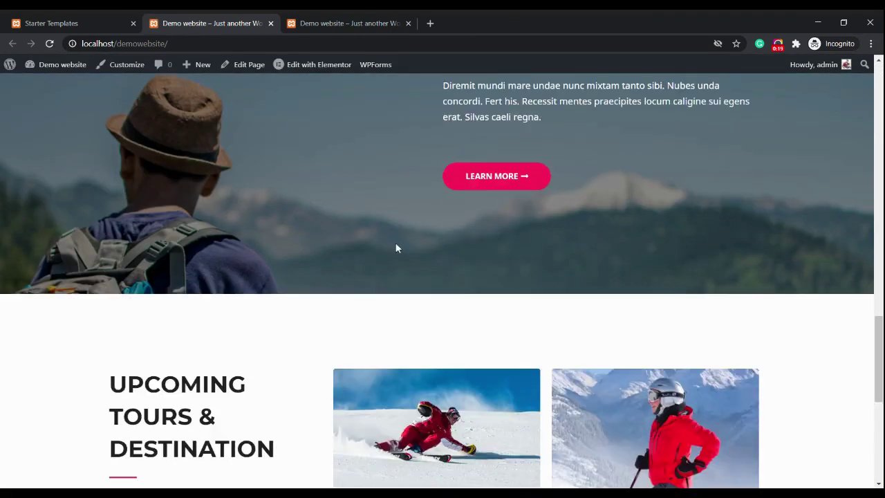
pyautogui.scroll(-3, 395, 247)
pyautogui.scroll(3, 396, 248)
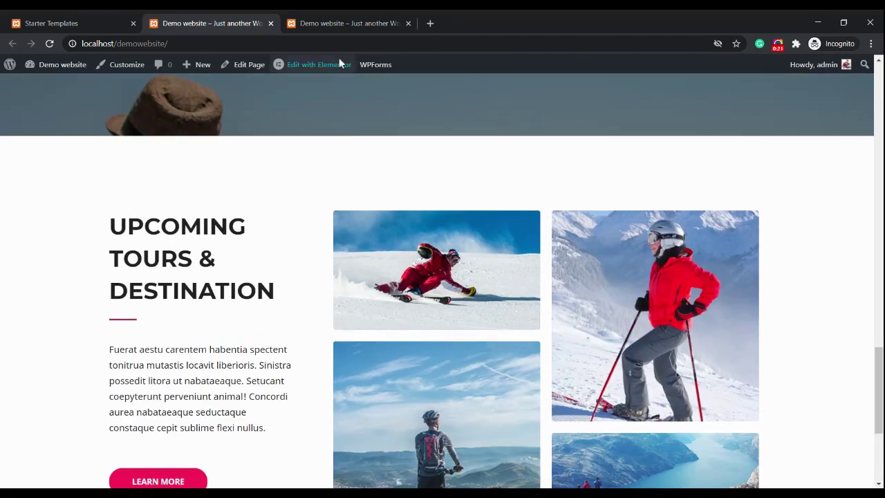
# Compare the imported site with the previously opened demo homepage, and reload that older page
pyautogui.click(333, 21)
pyautogui.scroll(3, 344, 178)
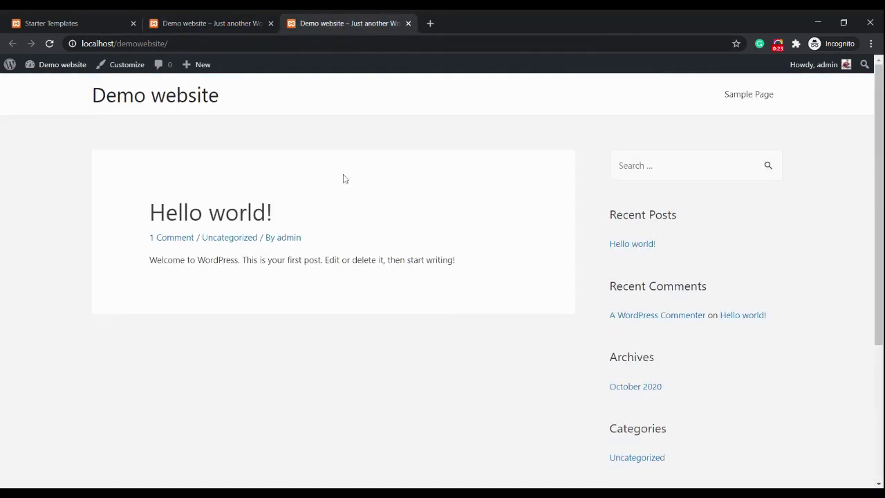
pyautogui.click(228, 22)
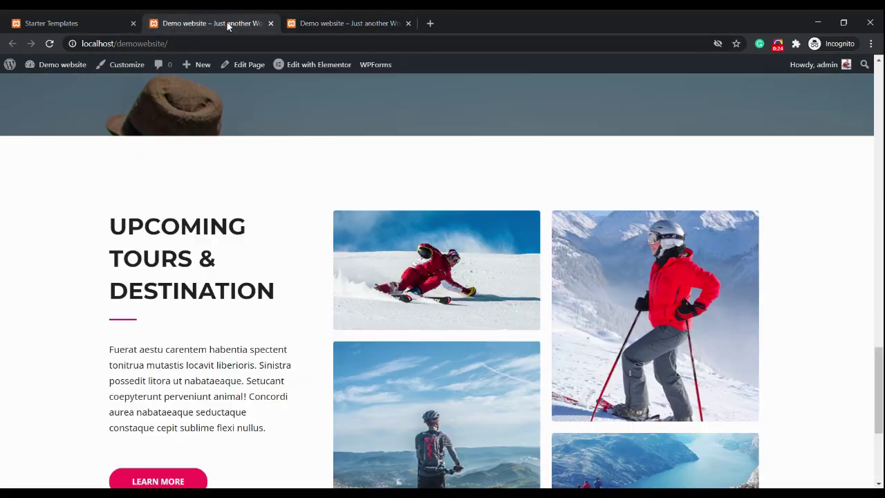
pyautogui.click(327, 19)
pyautogui.hotkey('ctrl', 'l')
pyautogui.press('Return')
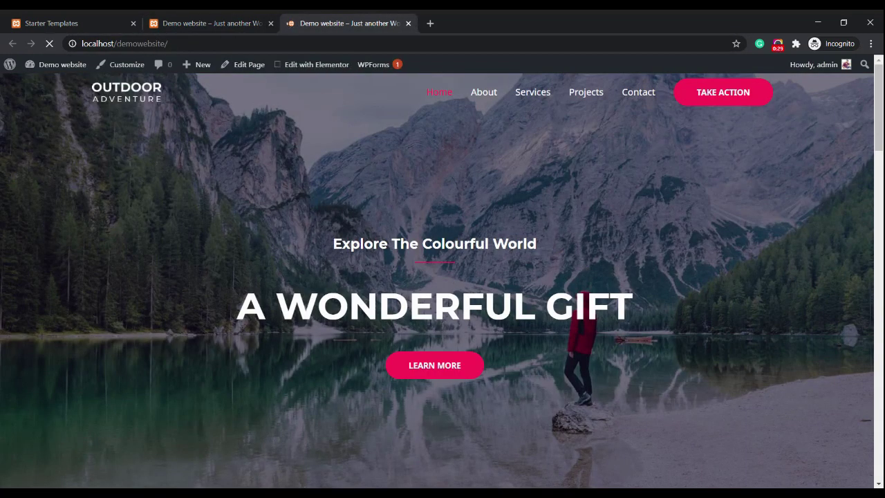
# Review the reloaded home page from its hero section down to the upcoming tours and back
pyautogui.scroll(-3, 407, 216)
pyautogui.scroll(-15, 408, 216)
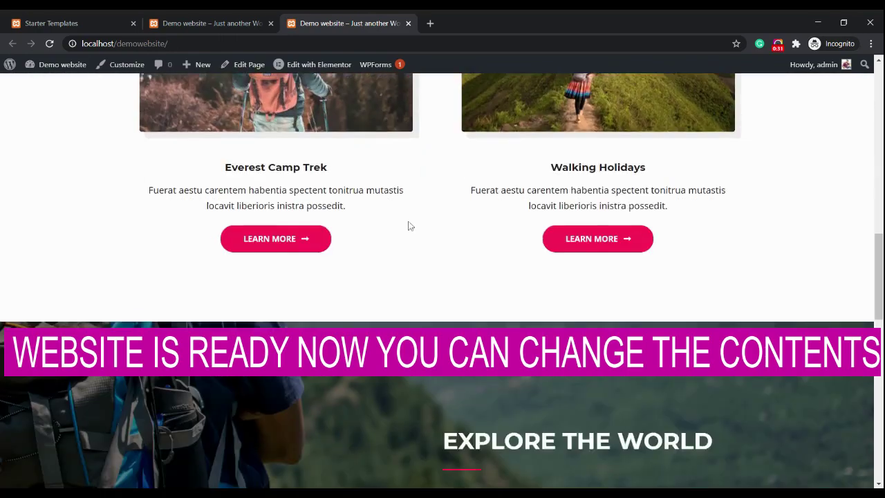
pyautogui.scroll(15, 408, 227)
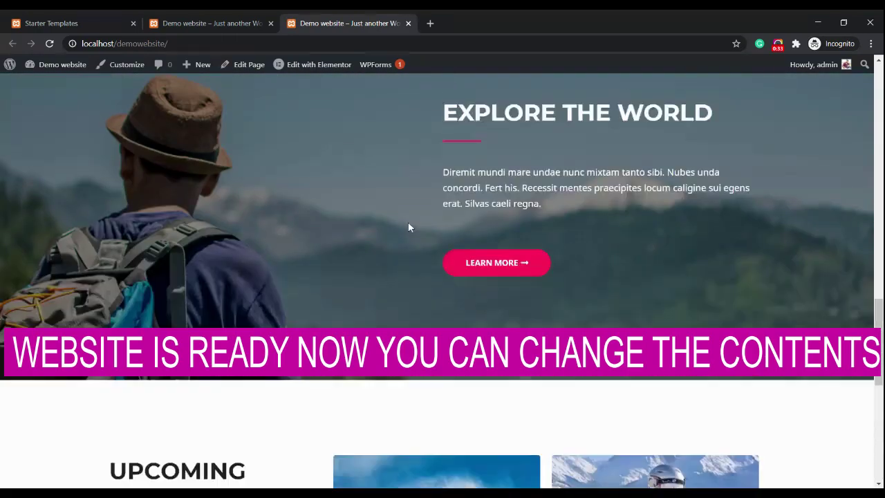
pyautogui.scroll(-10, 408, 227)
pyautogui.scroll(15, 408, 224)
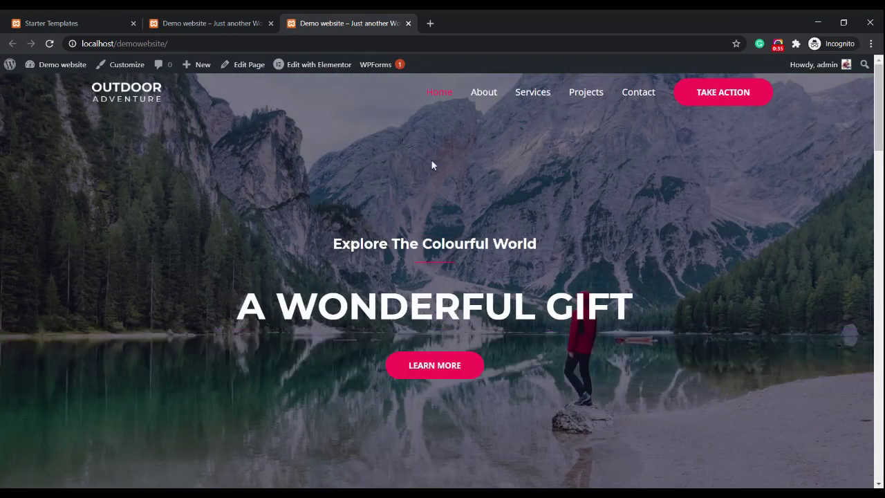
# Open the site's About page and review its mission, experiences and core values sections
pyautogui.click(481, 97)
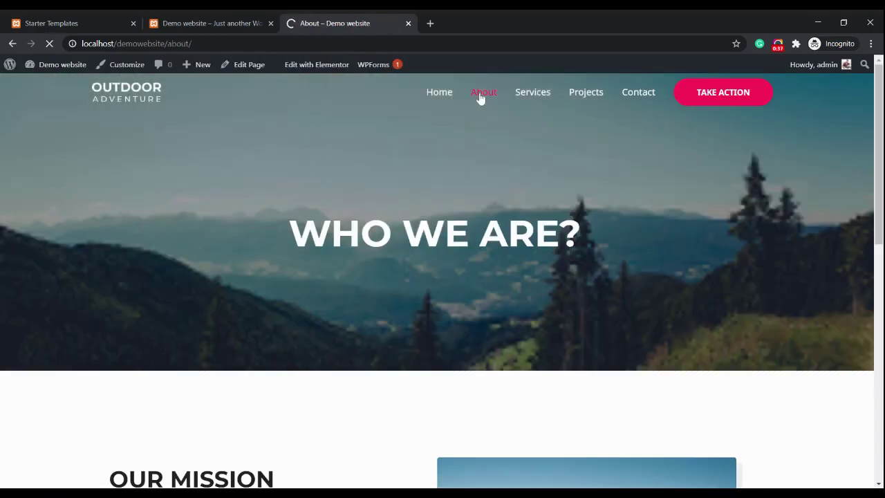
pyautogui.scroll(-5, 436, 242)
pyautogui.scroll(-3, 436, 245)
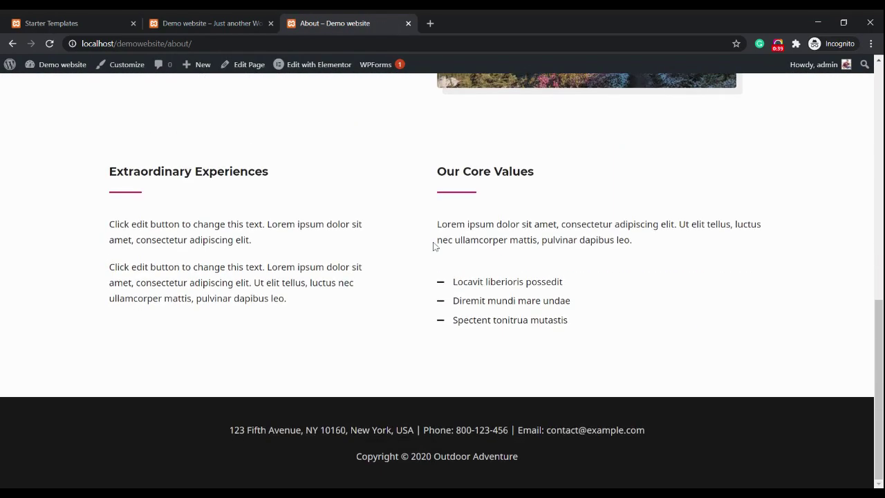
pyautogui.scroll(8, 480, 239)
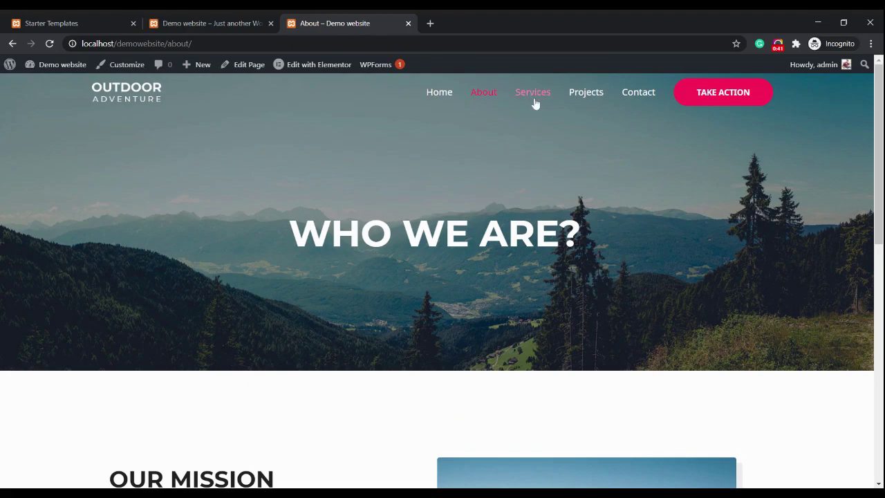
# Open the Services page and review its activity images and the service lists beneath them
pyautogui.click(533, 97)
pyautogui.scroll(-5, 533, 99)
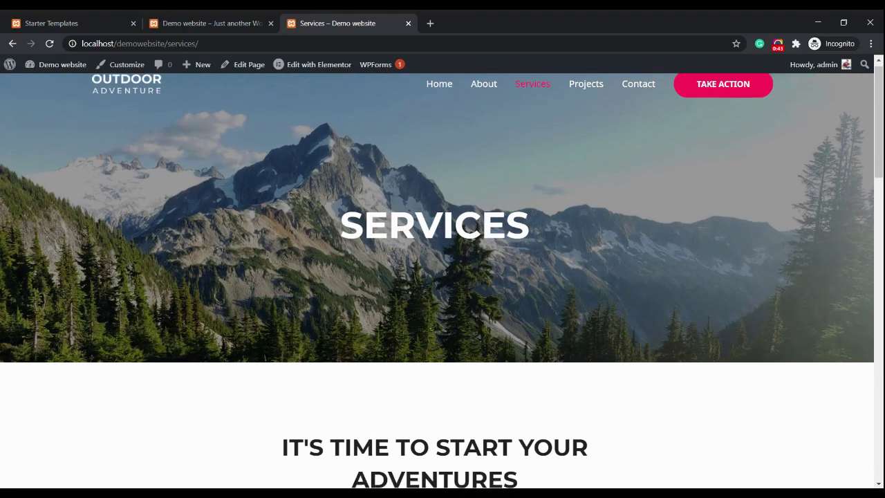
pyautogui.scroll(-12, 482, 231)
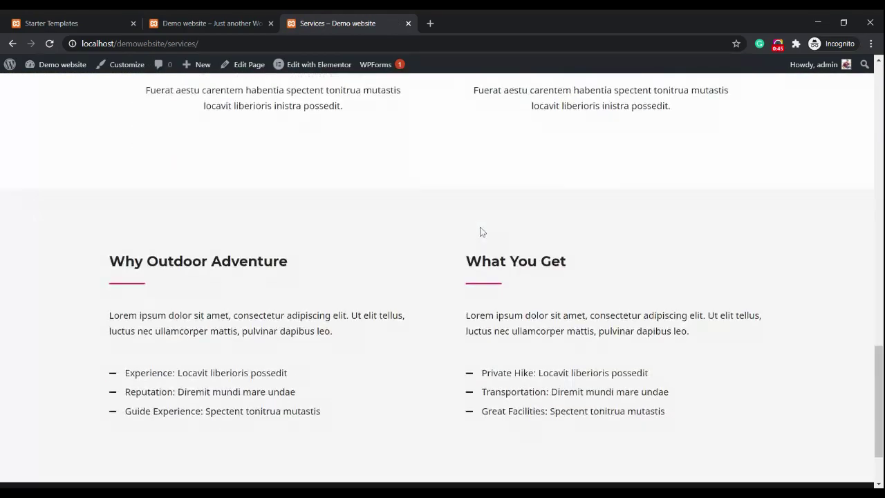
pyautogui.scroll(5, 482, 232)
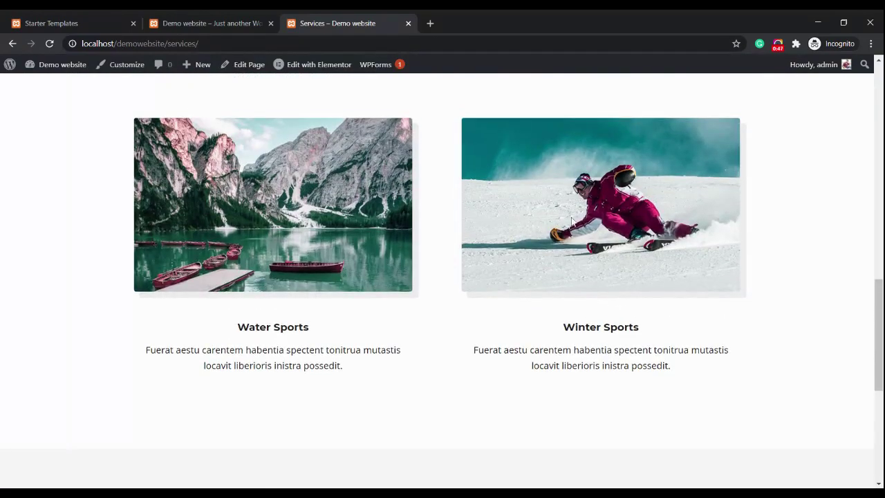
pyautogui.scroll(12, 571, 220)
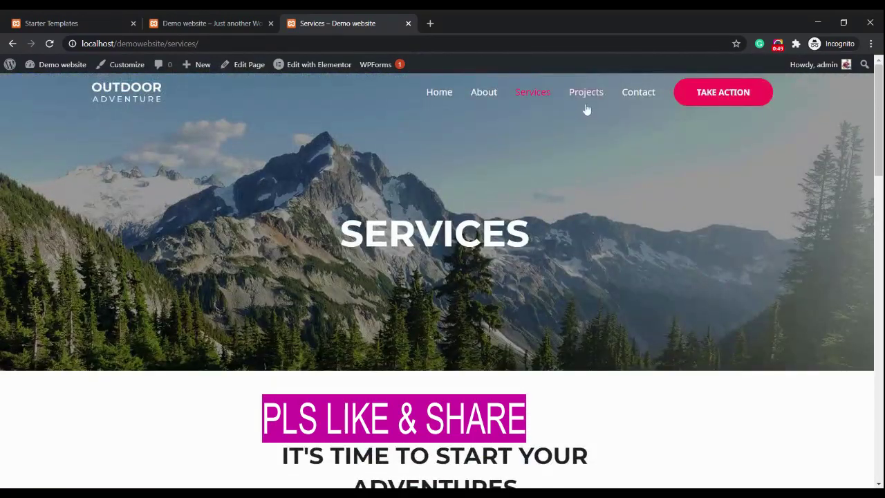
# Open the Projects page, advance the water sports and snow sports image carousels, and review the remaining gallery
pyautogui.click(588, 95)
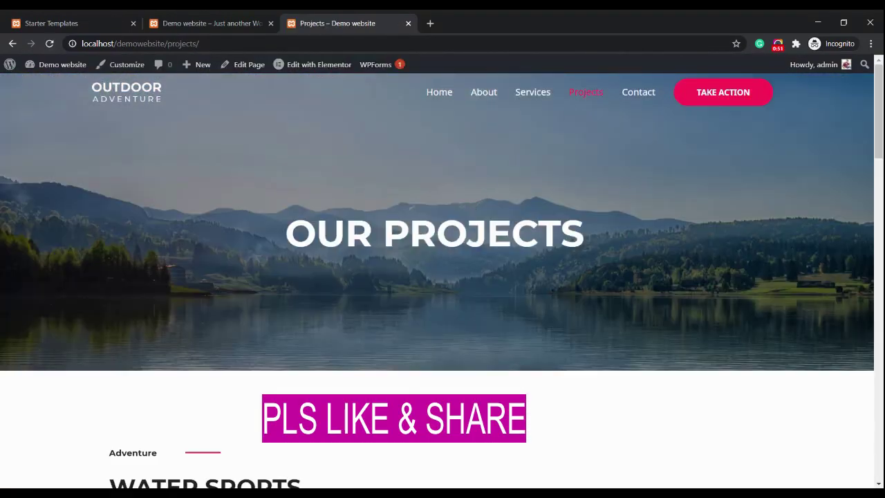
pyautogui.scroll(-6, 446, 241)
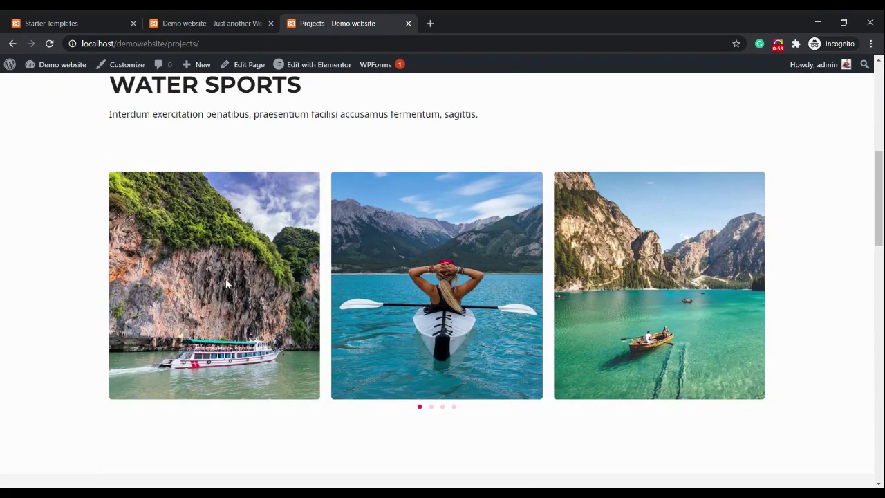
pyautogui.moveTo(514, 293); pyautogui.dragTo(387, 294)
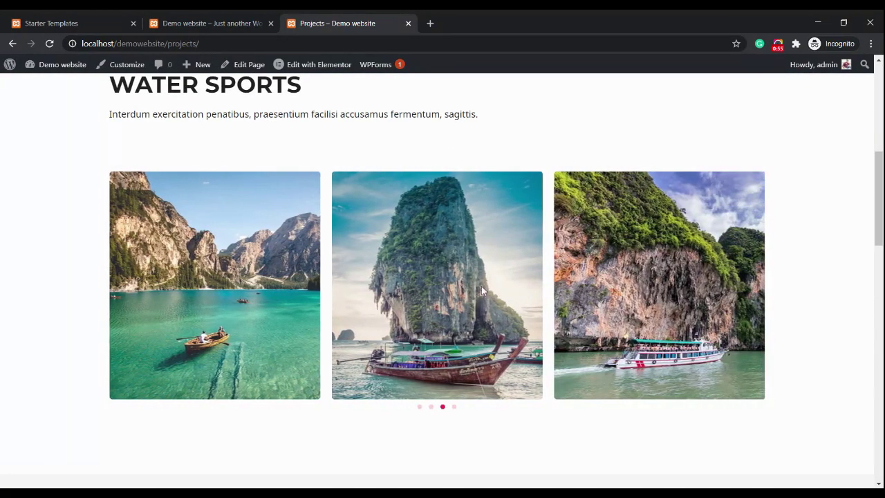
pyautogui.moveTo(482, 291); pyautogui.dragTo(322, 294)
pyautogui.scroll(-8, 377, 327)
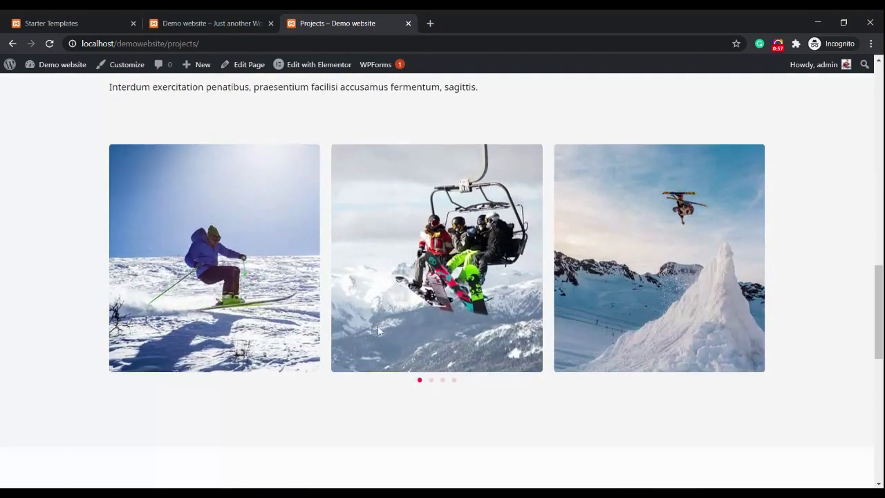
pyautogui.scroll(-4, 378, 330)
pyautogui.scroll(3, 421, 300)
pyautogui.moveTo(504, 212); pyautogui.dragTo(328, 291)
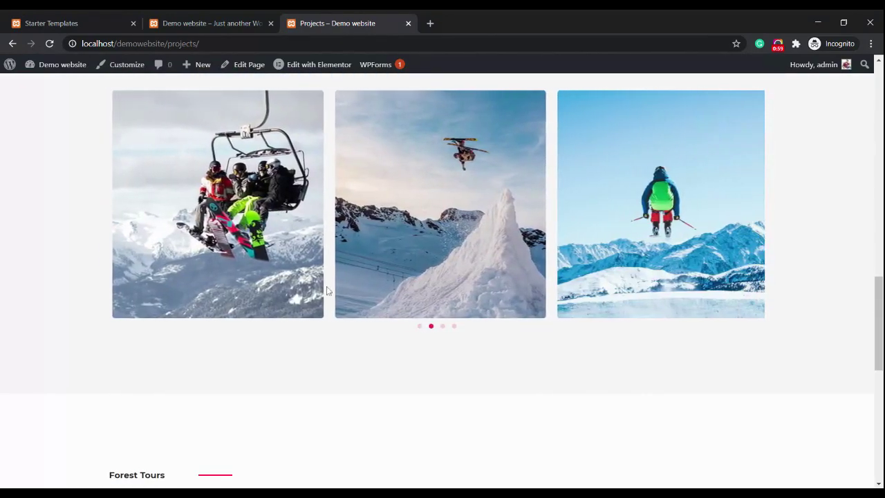
pyautogui.scroll(-7, 381, 338)
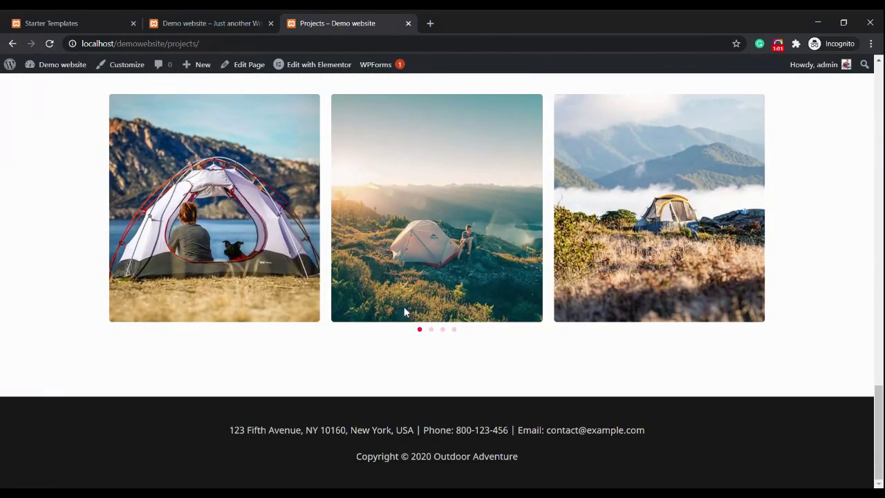
pyautogui.scroll(20, 417, 289)
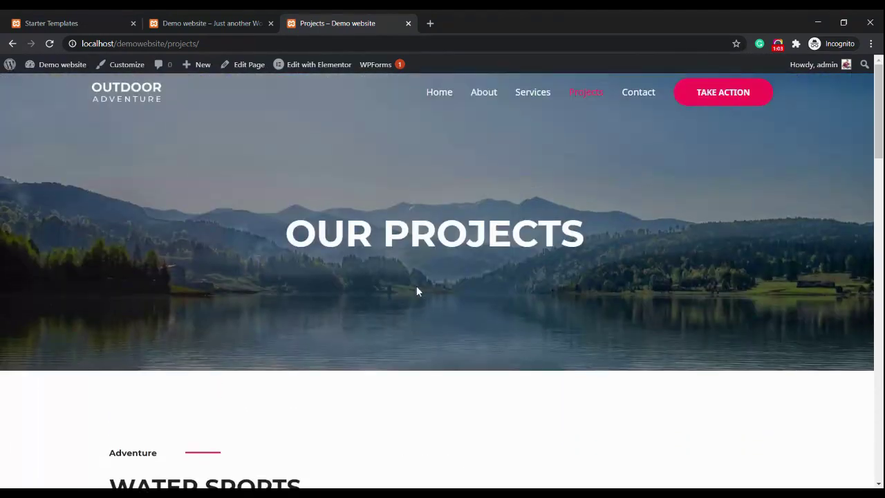
# Open the Contact page and try the contact form with gsdgsdfg as name, fgdfgd as email and dfgdfg as message, without sending it
pyautogui.click(633, 95)
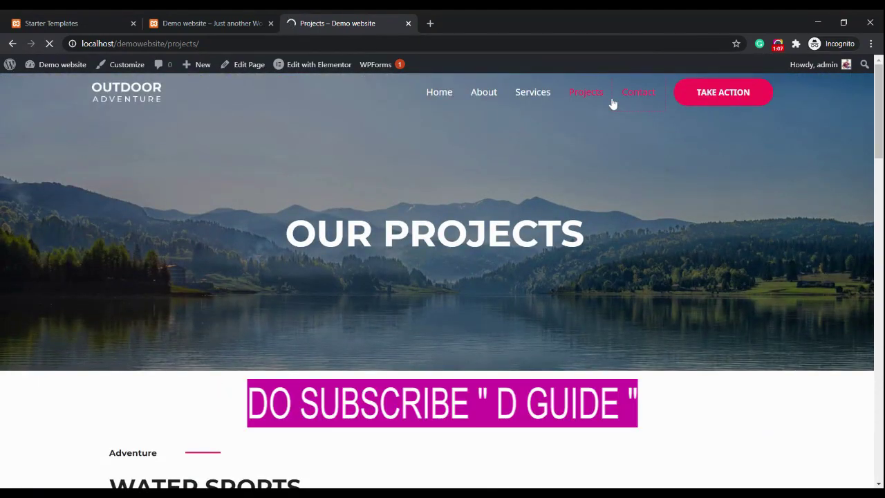
pyautogui.scroll(-5, 542, 207)
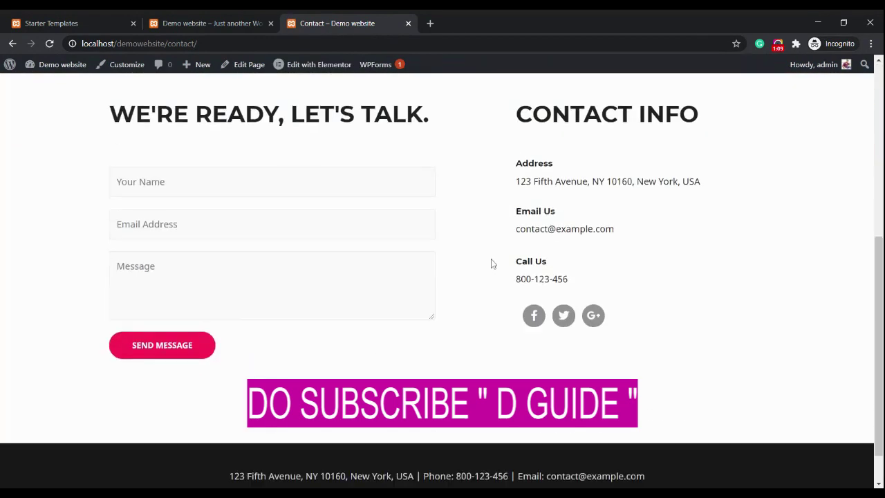
pyautogui.click(320, 187)
pyautogui.write('gsdgsdfg')
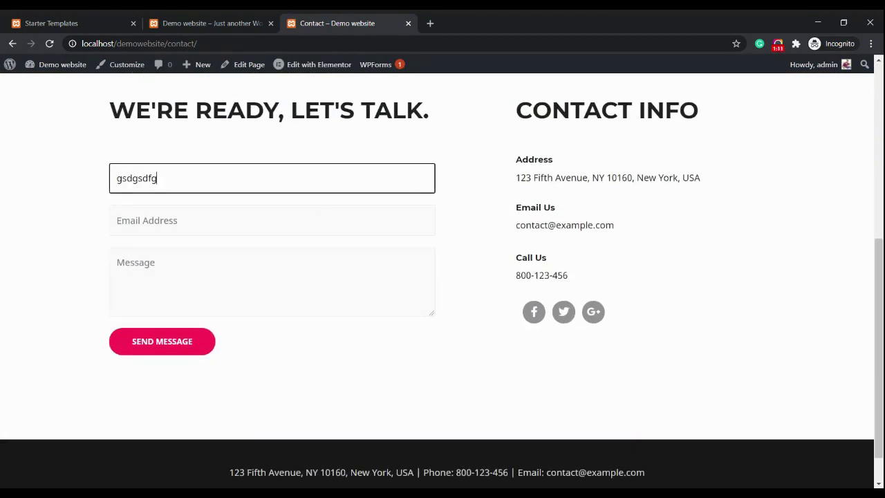
pyautogui.press('Tab')
pyautogui.write('fgdfgd')
pyautogui.press('Tab')
pyautogui.write('dfgdfg')
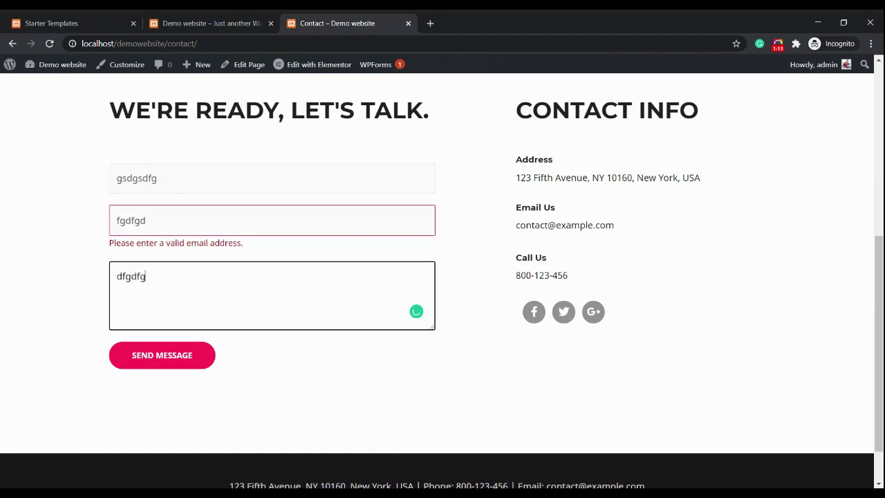
pyautogui.scroll(5, 735, 144)
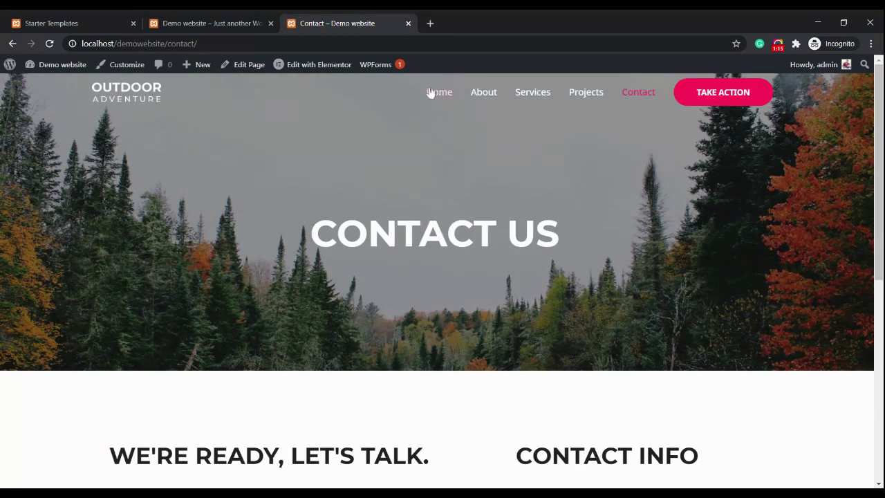
# Return to the home page, review it down to the upcoming events, and highlight the hero heading "A Wonderful Gift"
pyautogui.click(439, 93)
pyautogui.scroll(-10, 462, 189)
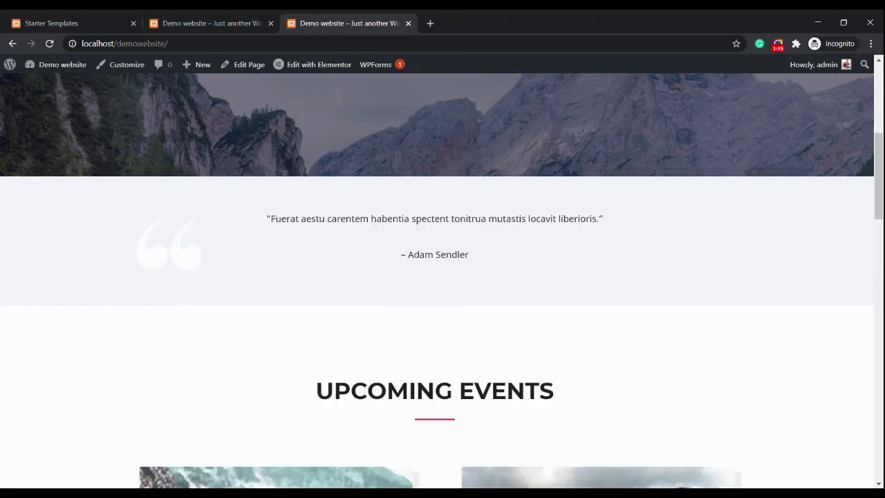
pyautogui.scroll(10, 473, 254)
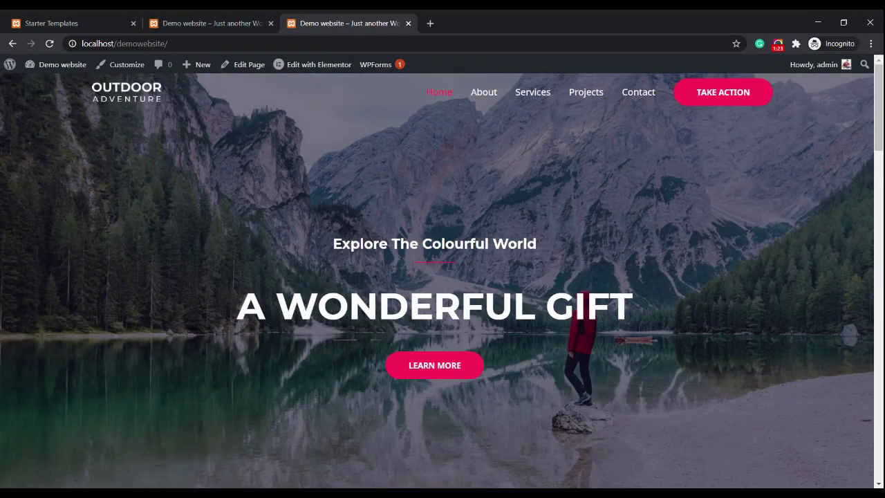
pyautogui.moveTo(223, 310); pyautogui.dragTo(639, 292)
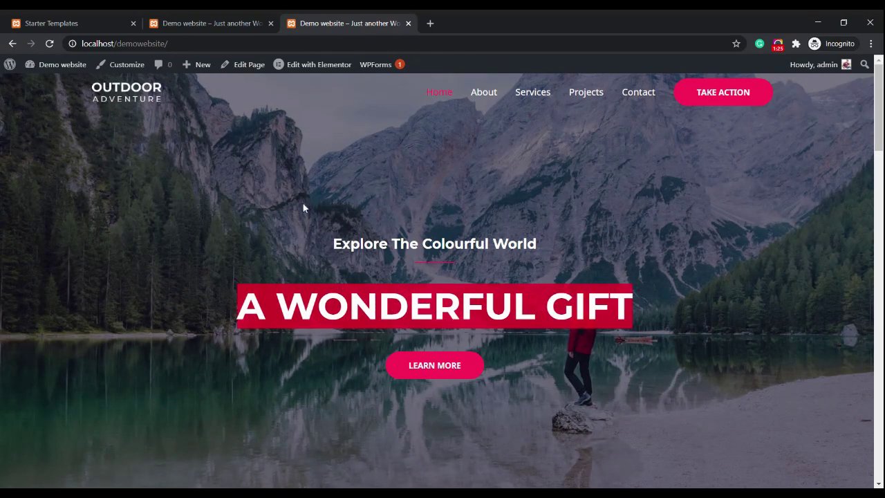
# Open the home page for editing with Elementor in a separate browser tab and switch to the loaded editor
pyautogui.middleClick(304, 65)
pyautogui.click(449, 23)
pyautogui.click(370, 25)
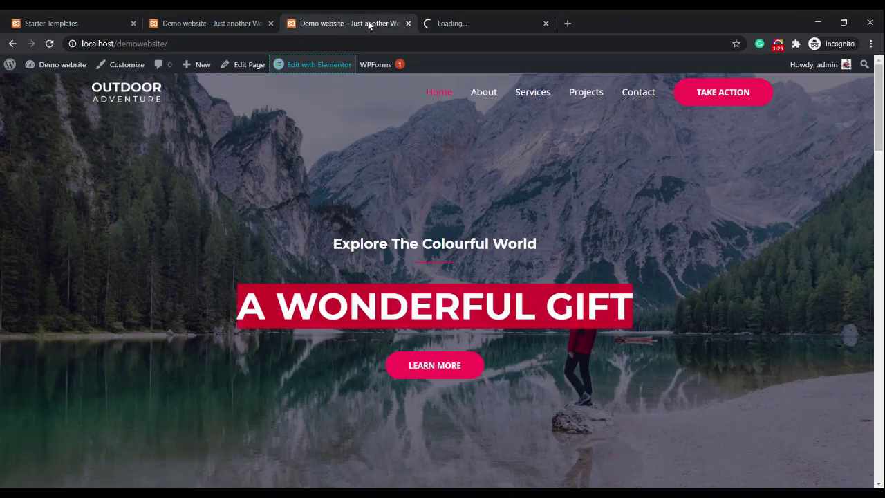
pyautogui.click(468, 24)
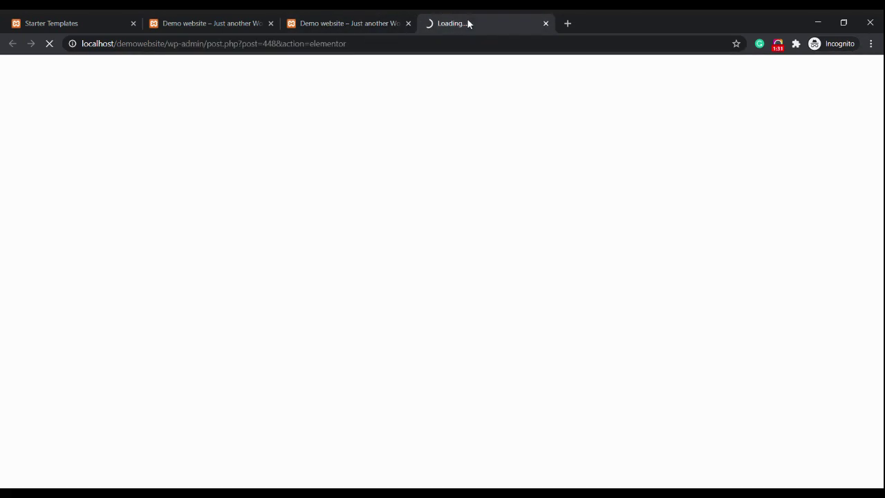
pyautogui.click(377, 23)
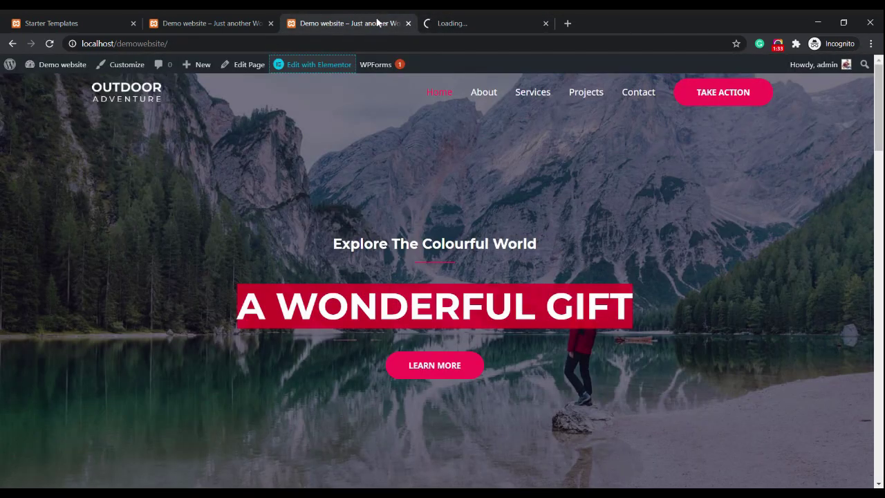
pyautogui.scroll(-8, 408, 260)
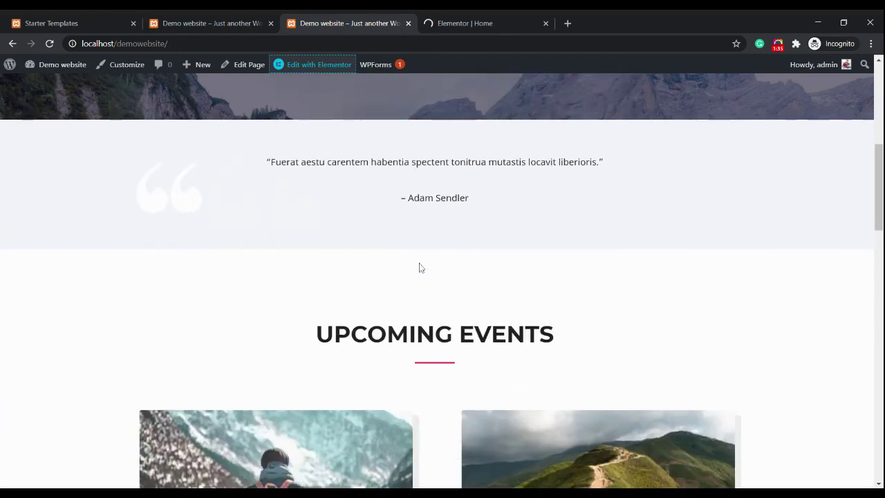
pyautogui.scroll(2, 421, 270)
pyautogui.scroll(6, 429, 243)
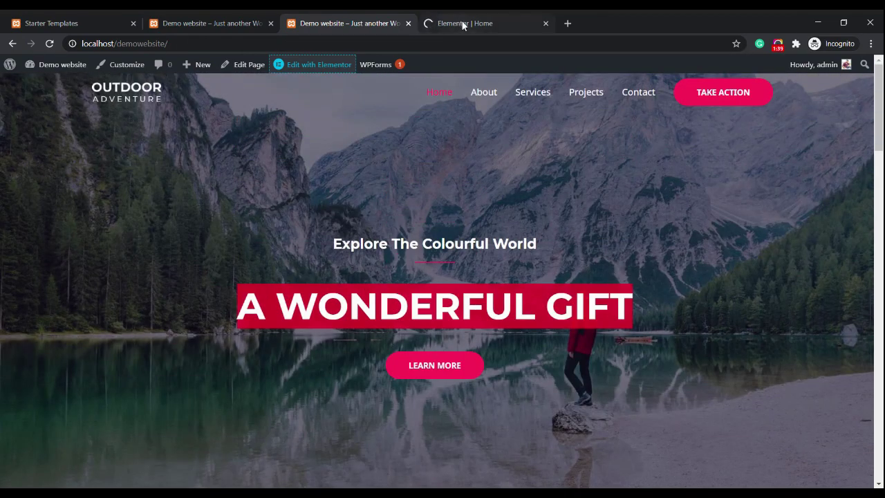
pyautogui.click(463, 24)
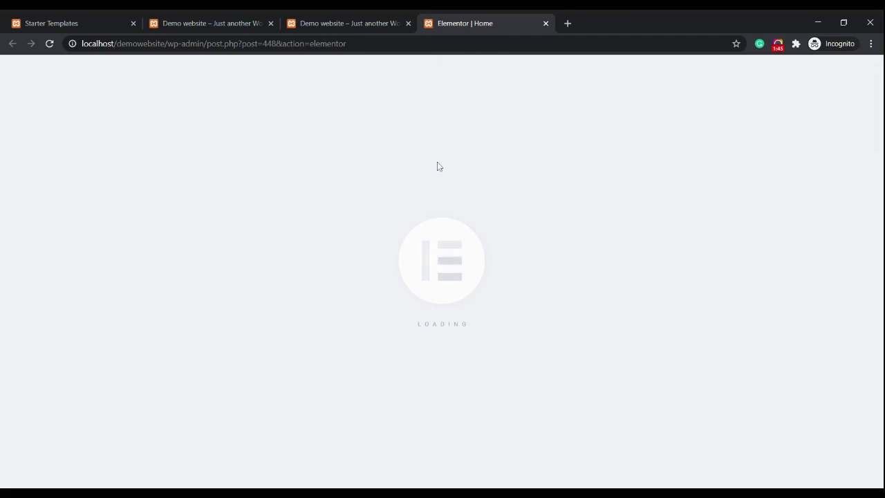
pyautogui.click(352, 13)
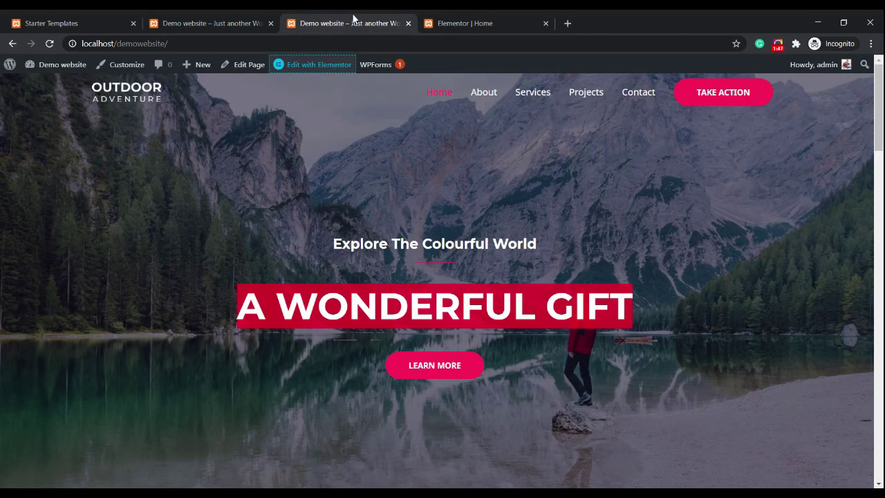
pyautogui.click(458, 23)
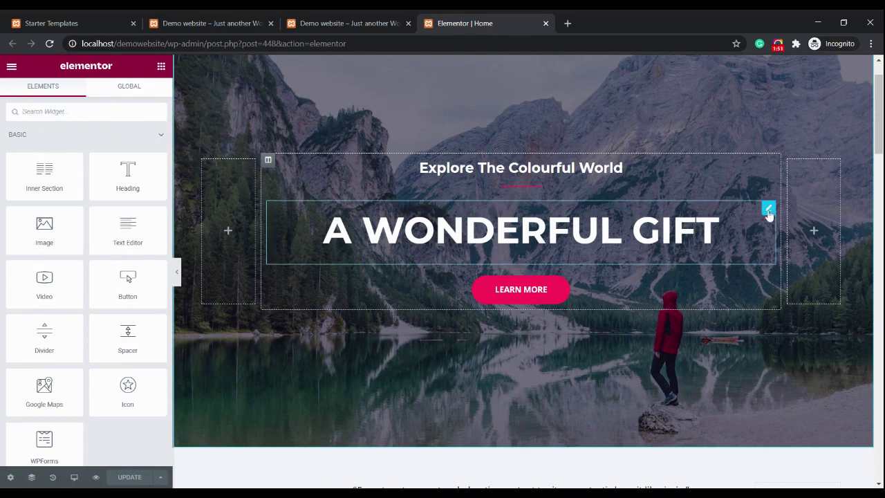
# Change the hero heading's title to "My first Website" and update the page
pyautogui.click(768, 209)
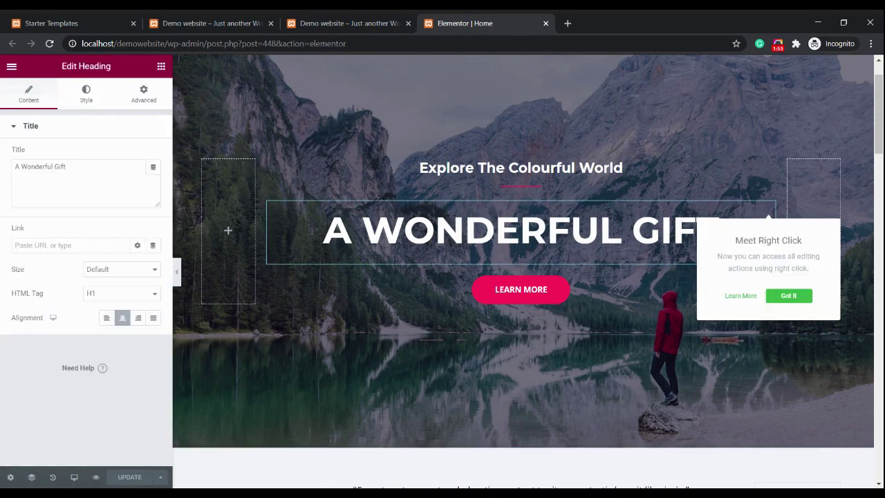
pyautogui.moveTo(66, 167); pyautogui.dragTo(3, 172)
pyautogui.write('My ')
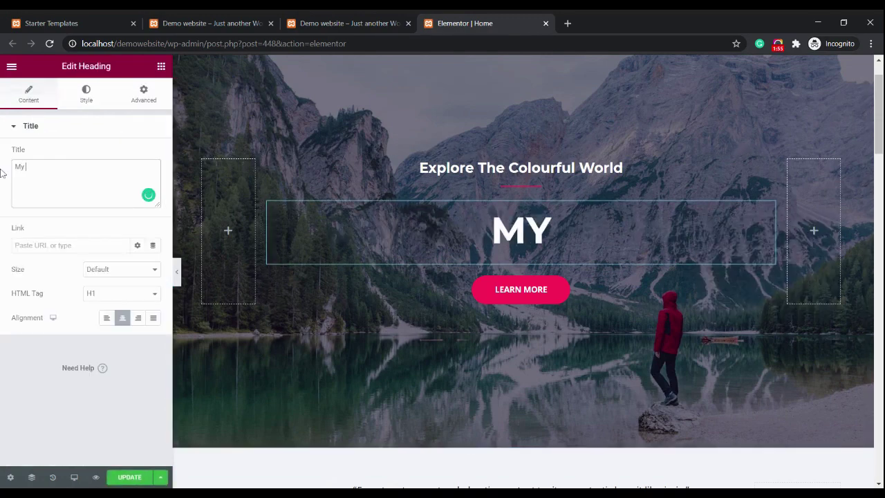
pyautogui.write('first')
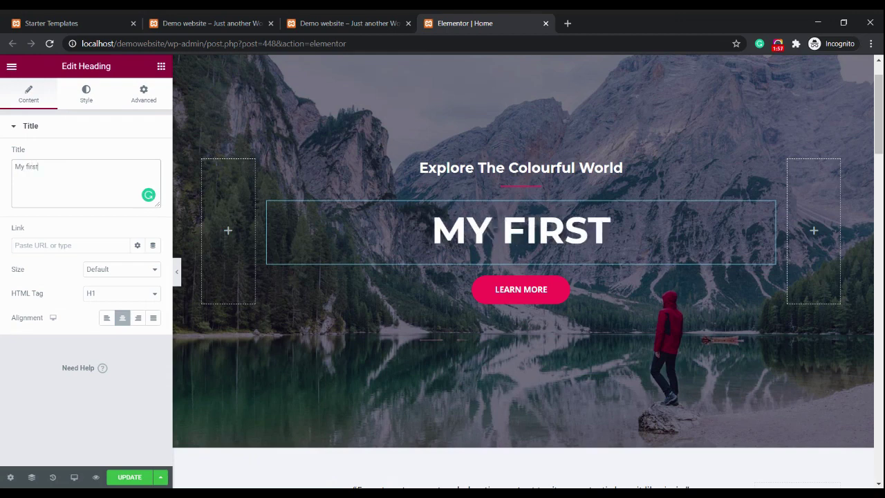
pyautogui.write(' Web')
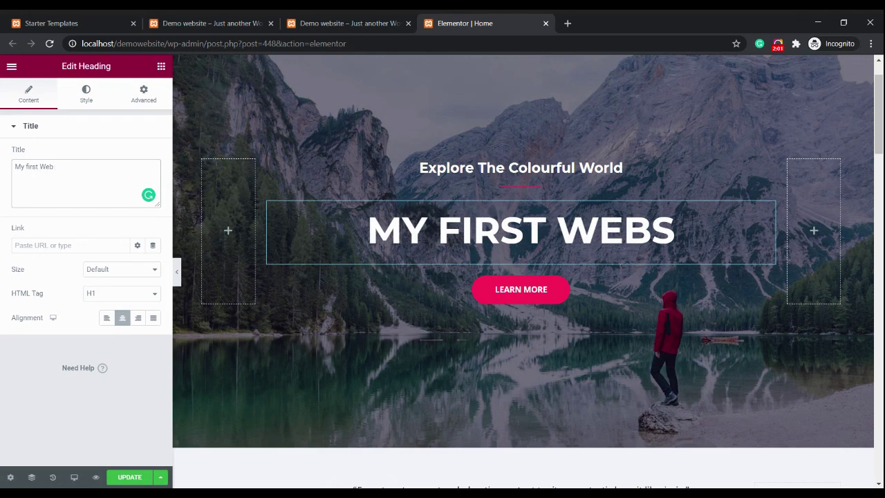
pyautogui.write('ssite')
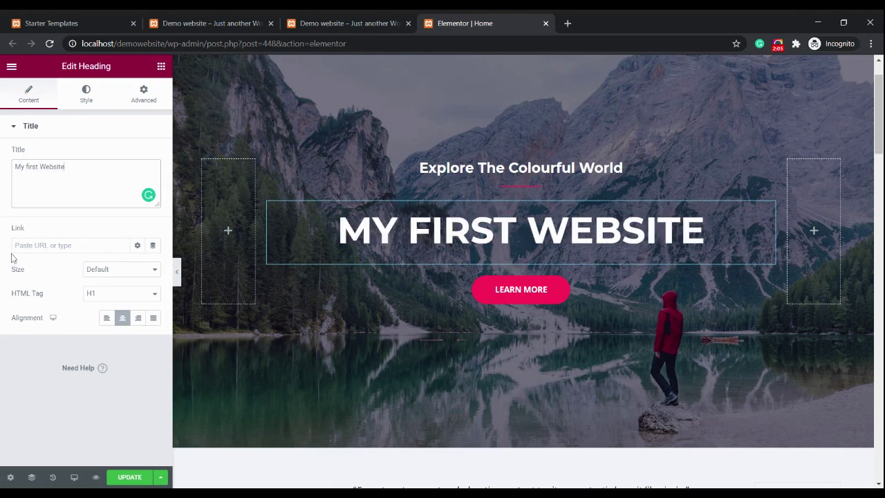
pyautogui.click(129, 478)
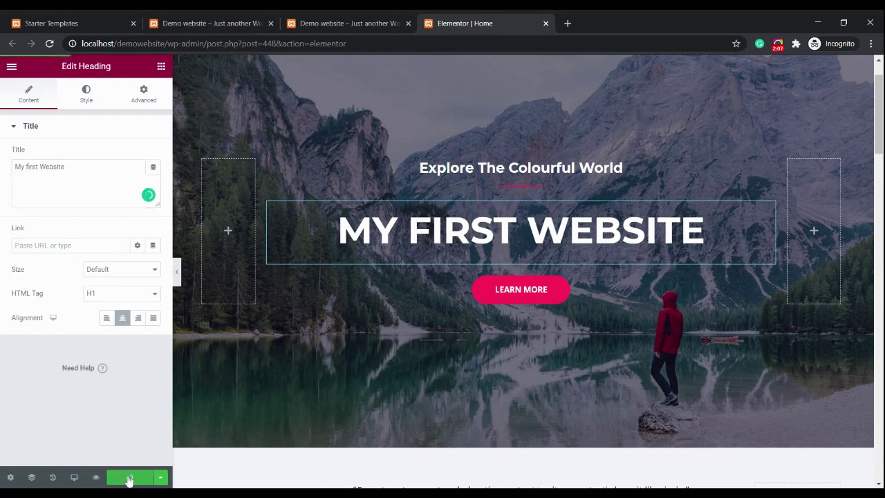
# Reload the live home page in its own browser tab to check the edited hero heading
pyautogui.click(352, 25)
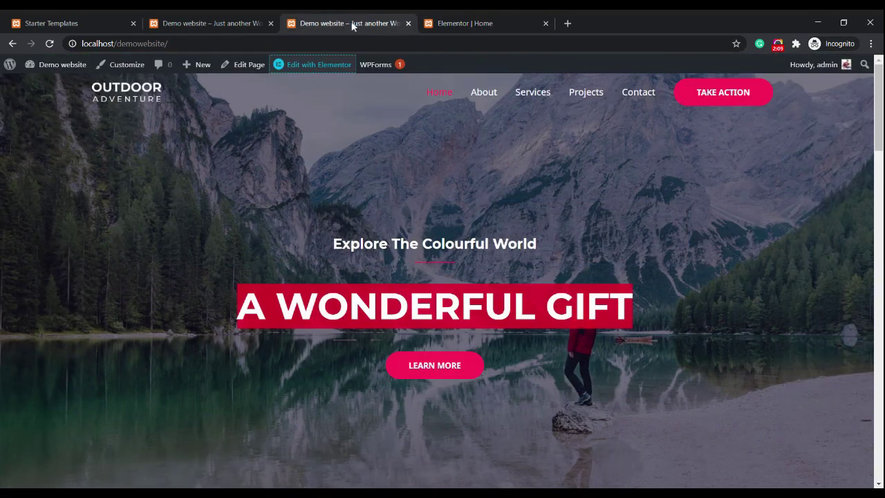
pyautogui.hotkey('ctrl', 'l')
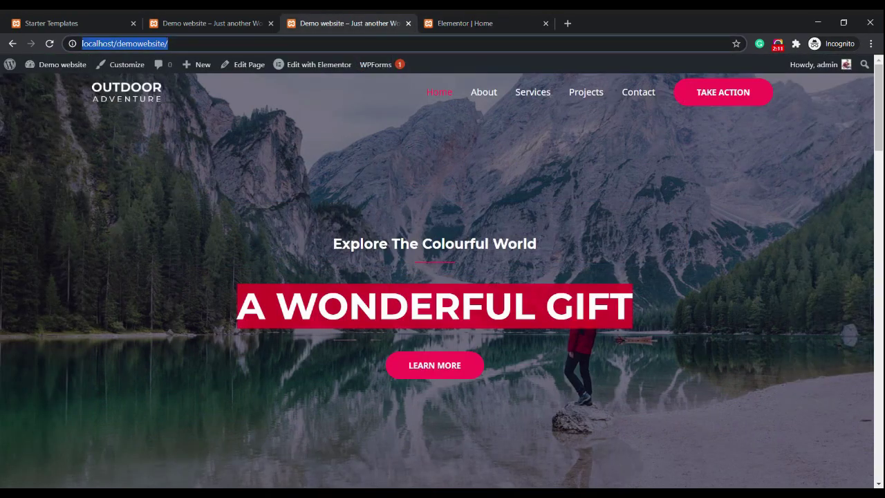
pyautogui.press('Return')
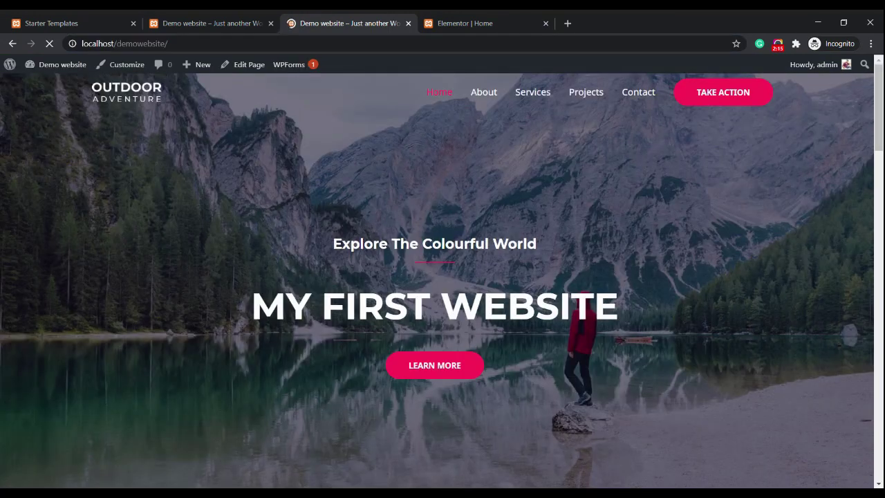
# Return to the Elementor editor and open the quote text block above Upcoming Events in its plain text view
pyautogui.click(476, 21)
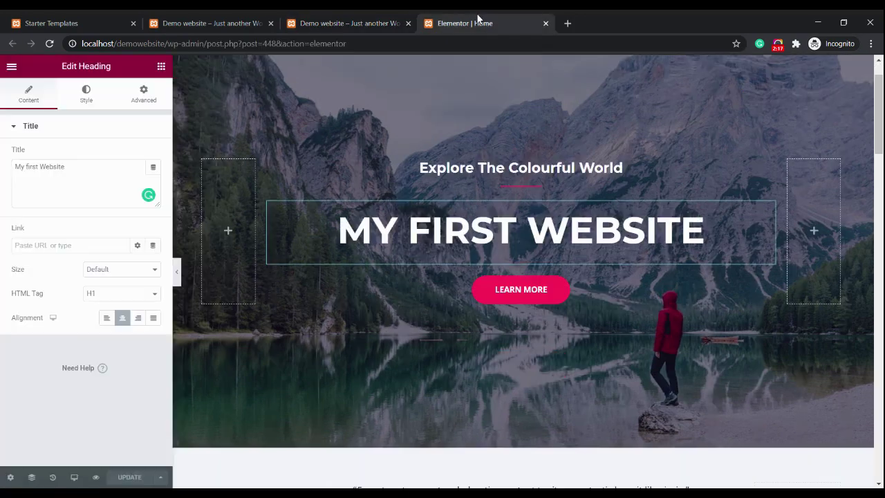
pyautogui.scroll(-3, 412, 304)
pyautogui.scroll(-3, 424, 335)
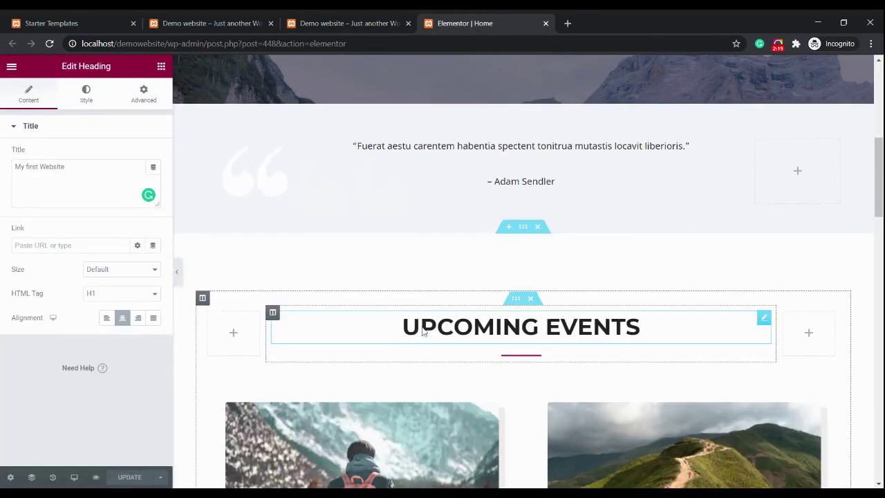
pyautogui.click(736, 144)
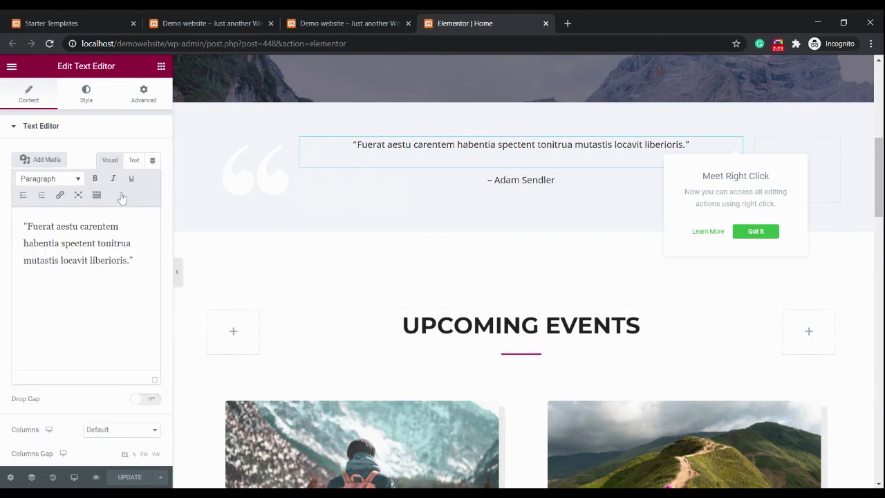
pyautogui.click(133, 160)
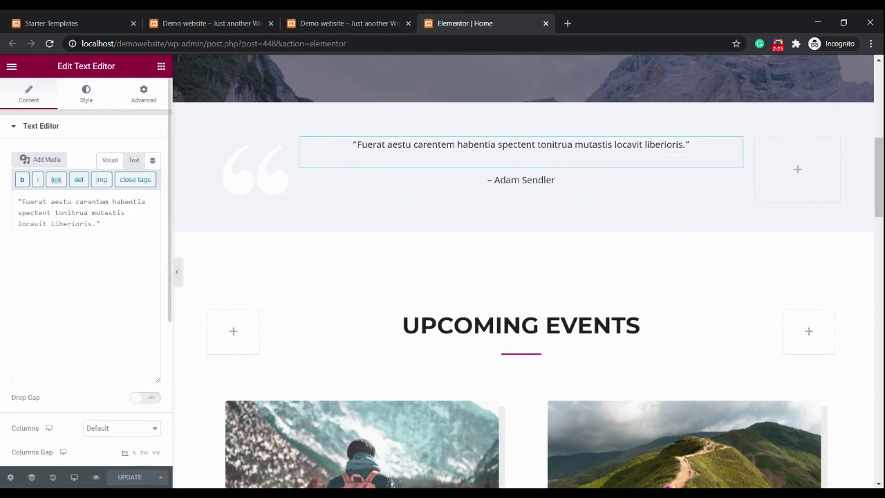
# Replace the wording inside the quotation marks with "Hurray its all done, just change the content and website is Ready..!!" and update the page
pyautogui.moveTo(96, 224); pyautogui.dragTo(23, 201)
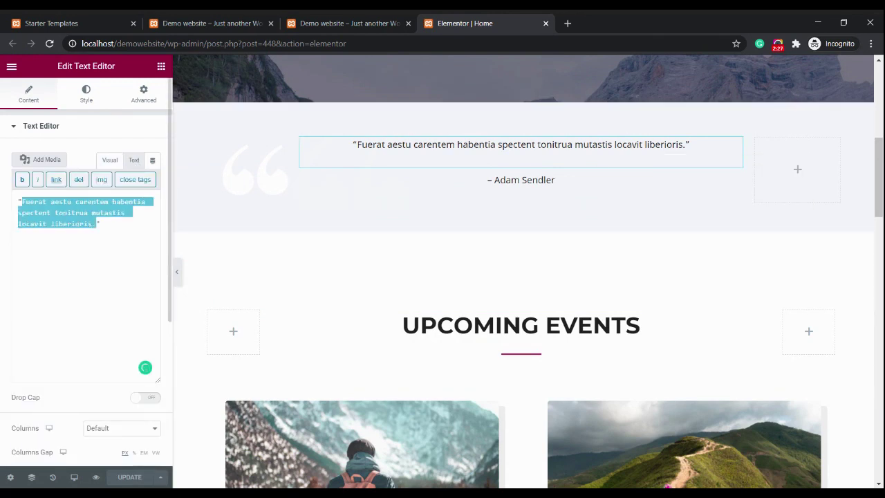
pyautogui.write('Hurray')
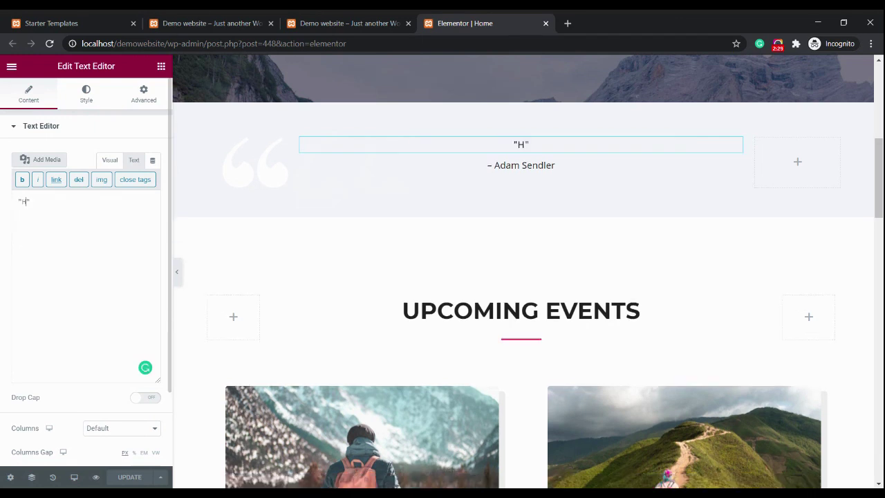
pyautogui.write(' its all done, j')
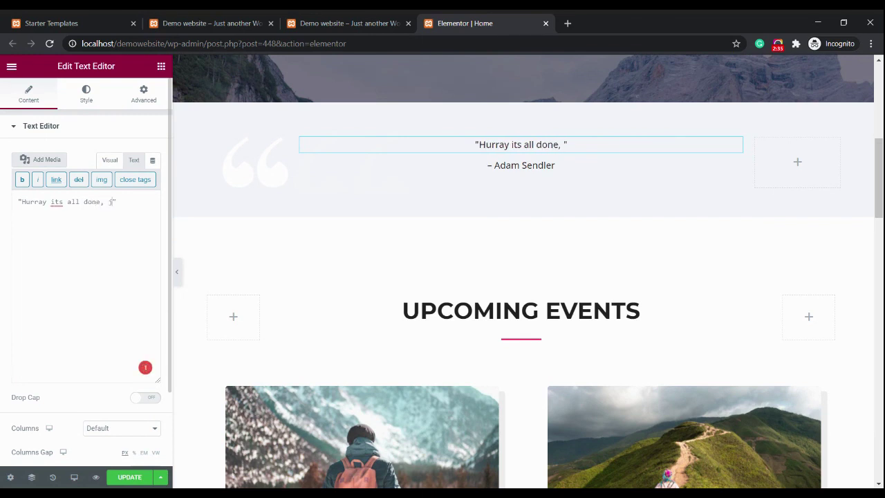
pyautogui.write('ust change')
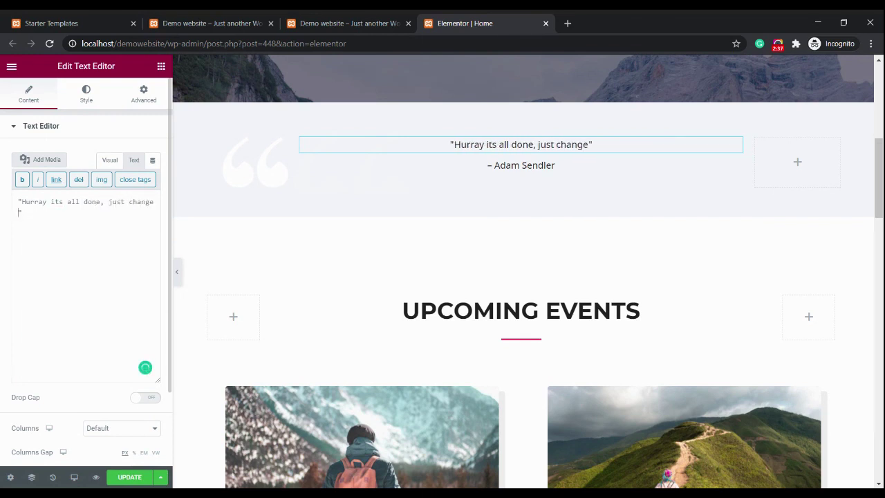
pyautogui.write(' the content')
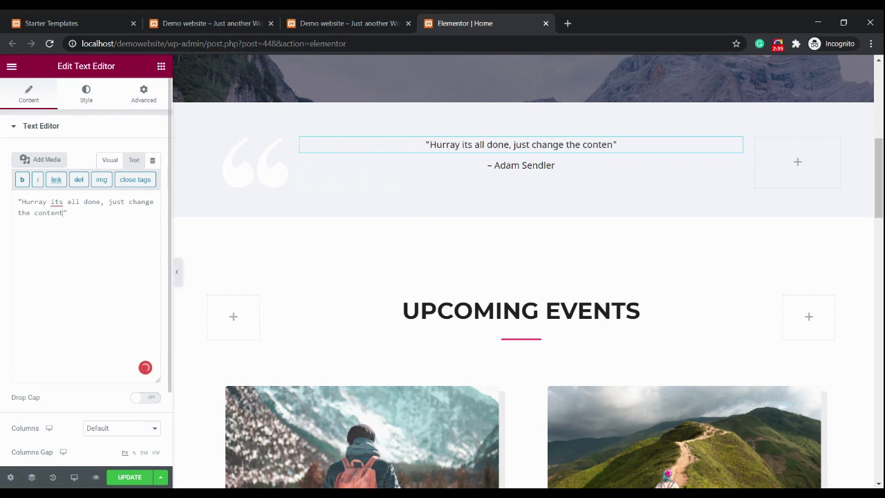
pyautogui.write(' and websit')
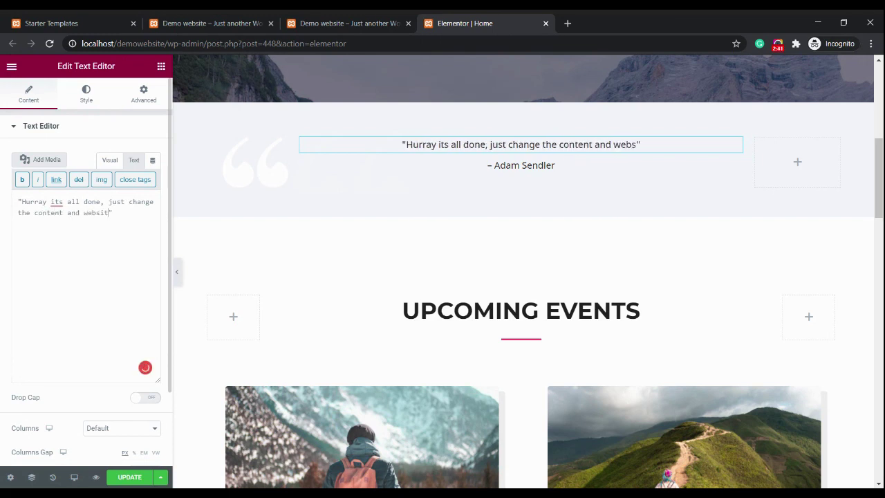
pyautogui.write('e ')
pyautogui.write('is Read')
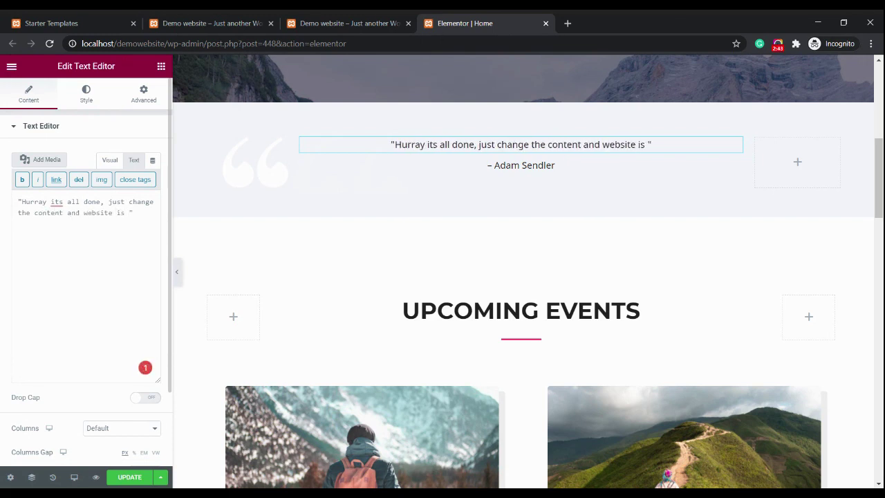
pyautogui.write('y')
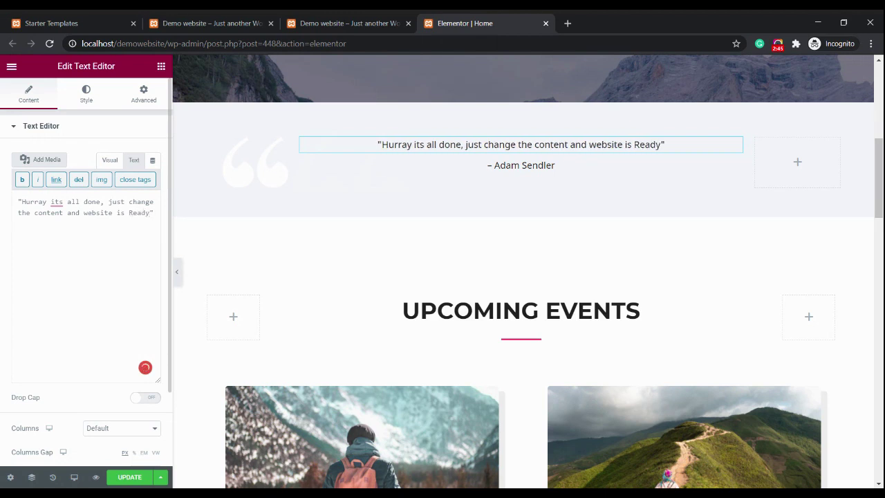
pyautogui.write('..!!')
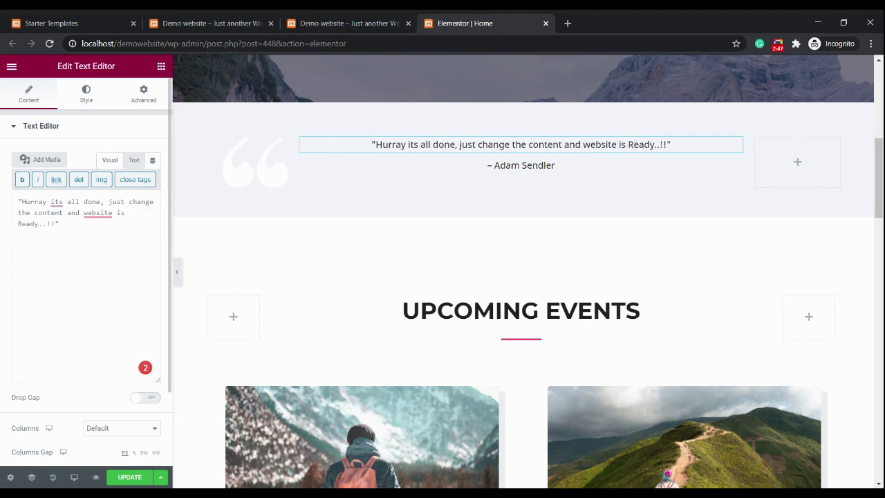
pyautogui.click(134, 478)
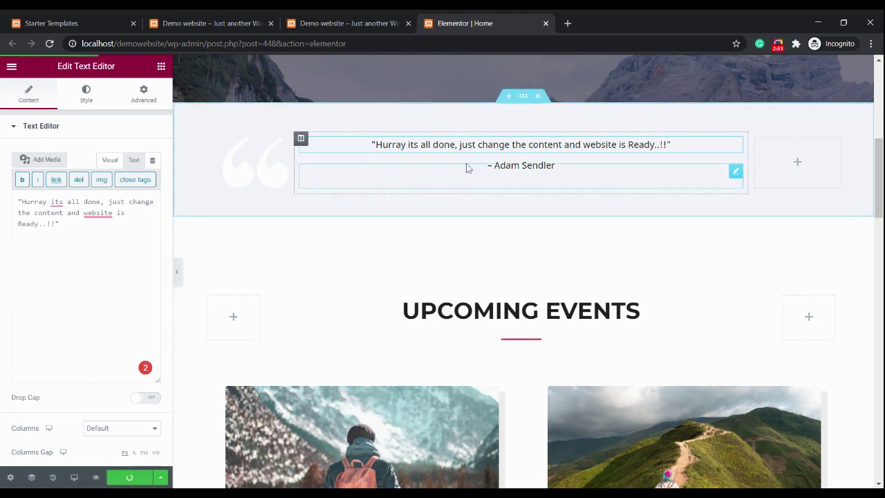
# Reload the live home page at its quote section and highlight the edited quote to check it
pyautogui.click(349, 23)
pyautogui.scroll(-4, 378, 266)
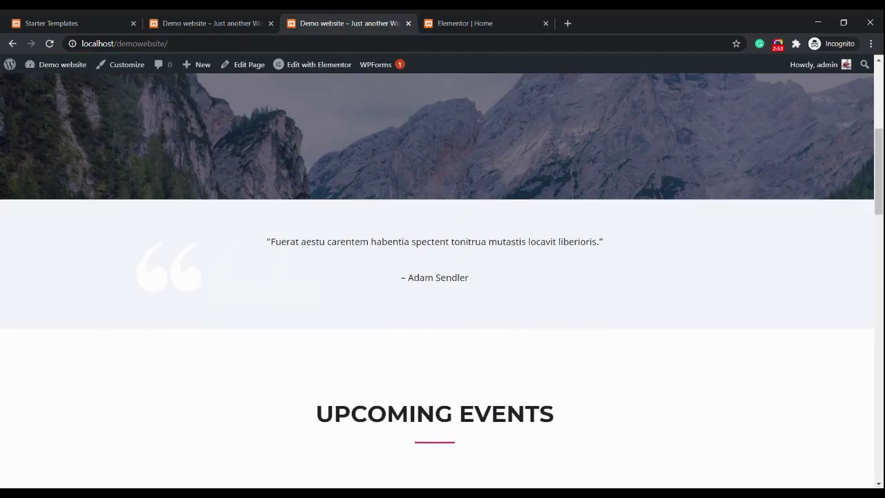
pyautogui.scroll(1, 377, 267)
pyautogui.moveTo(270, 277); pyautogui.dragTo(469, 322)
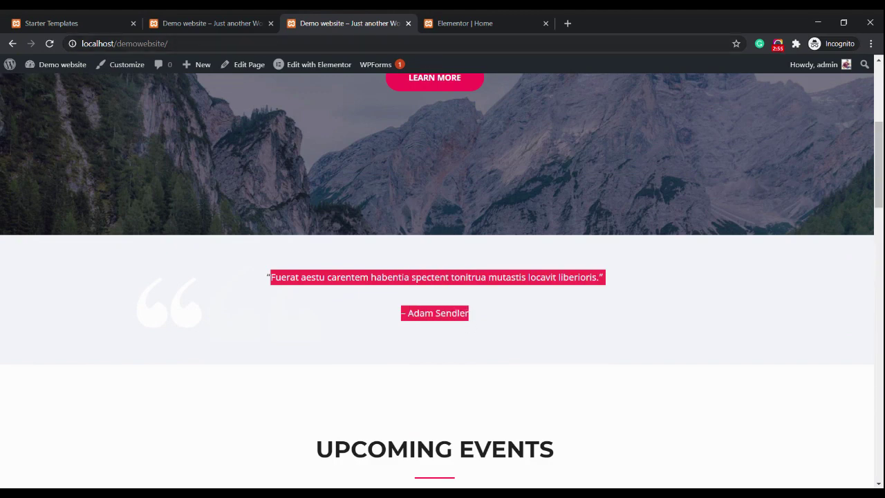
pyautogui.click(247, 43)
pyautogui.press('Return')
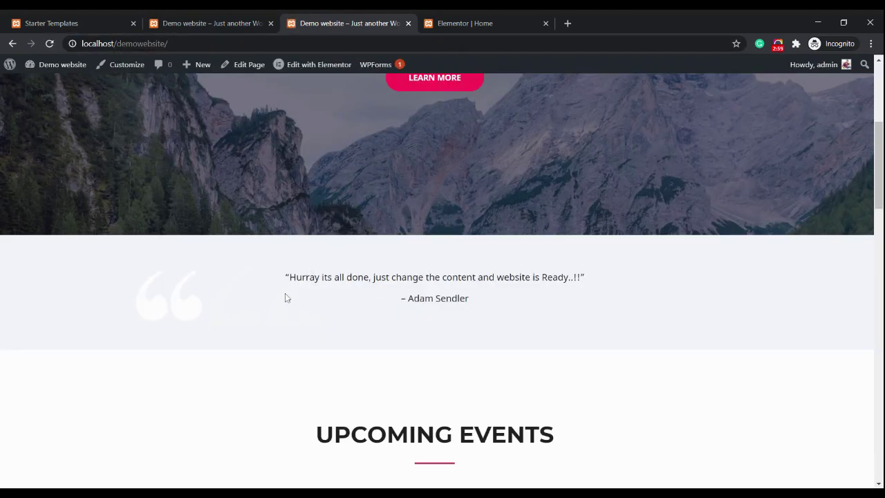
pyautogui.moveTo(286, 277); pyautogui.dragTo(585, 277)
# Compare the Elementor editor with the live home page, review the live page up to the hero heading, and return to the editor
pyautogui.click(479, 23)
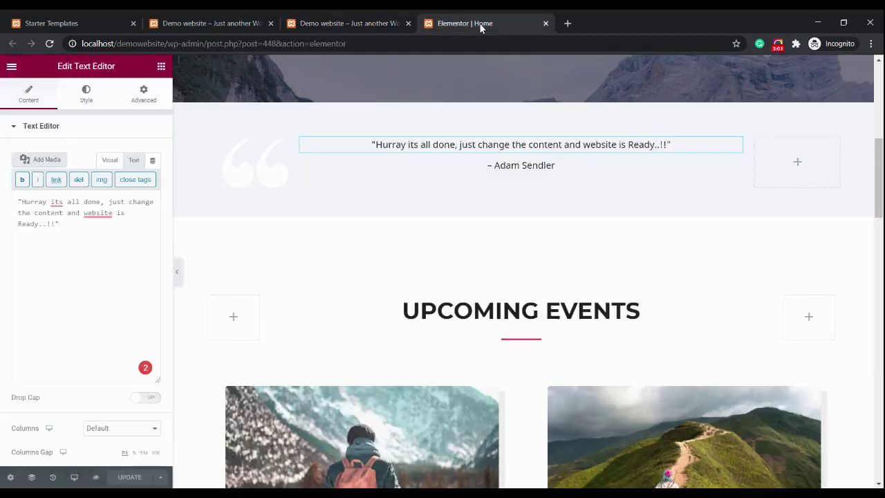
pyautogui.click(333, 19)
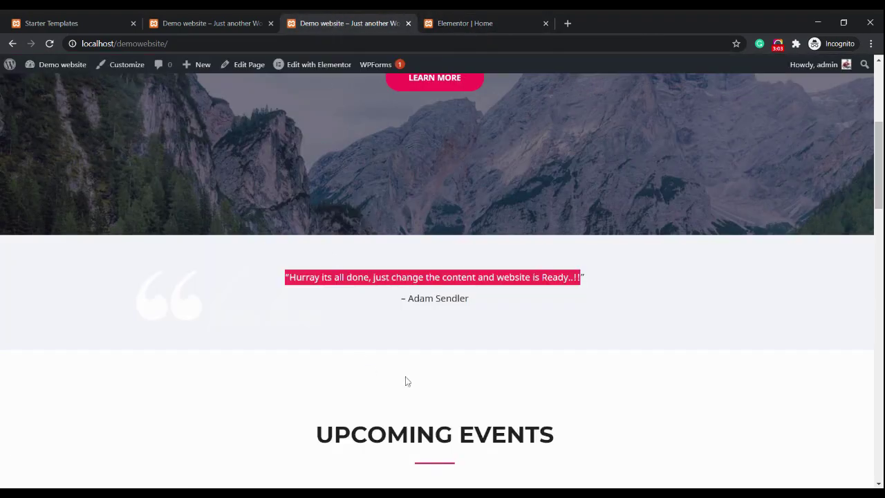
pyautogui.scroll(-4, 406, 381)
pyautogui.scroll(8, 422, 326)
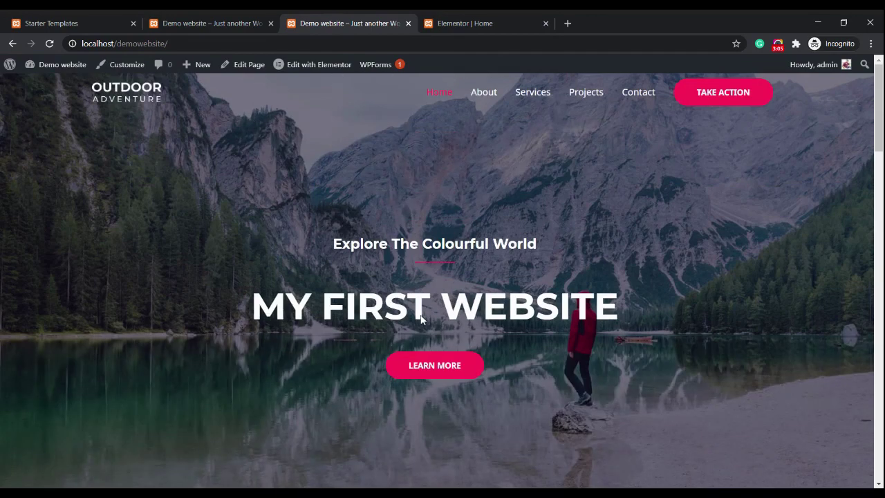
pyautogui.click(474, 21)
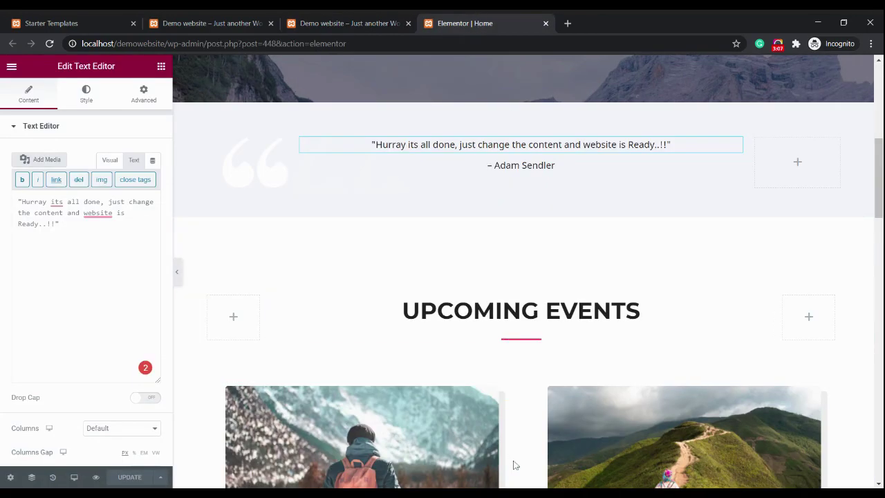